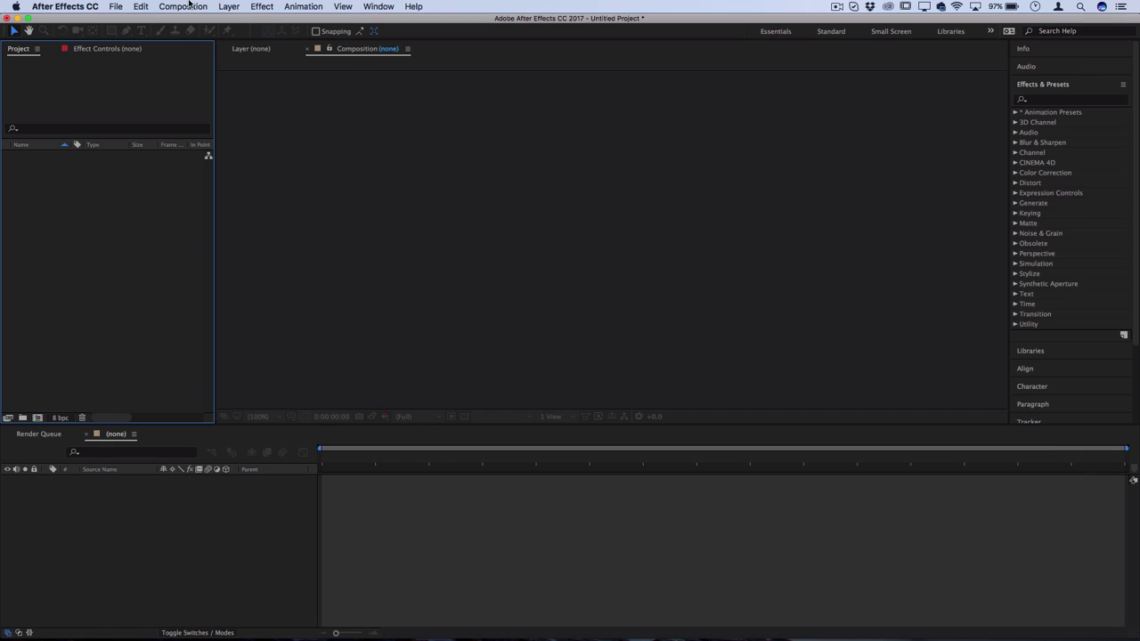
# Create a new 1920×1080 composition named Comp 1 with default settings.
pyautogui.click(191, 6)
pyautogui.click(190, 24)
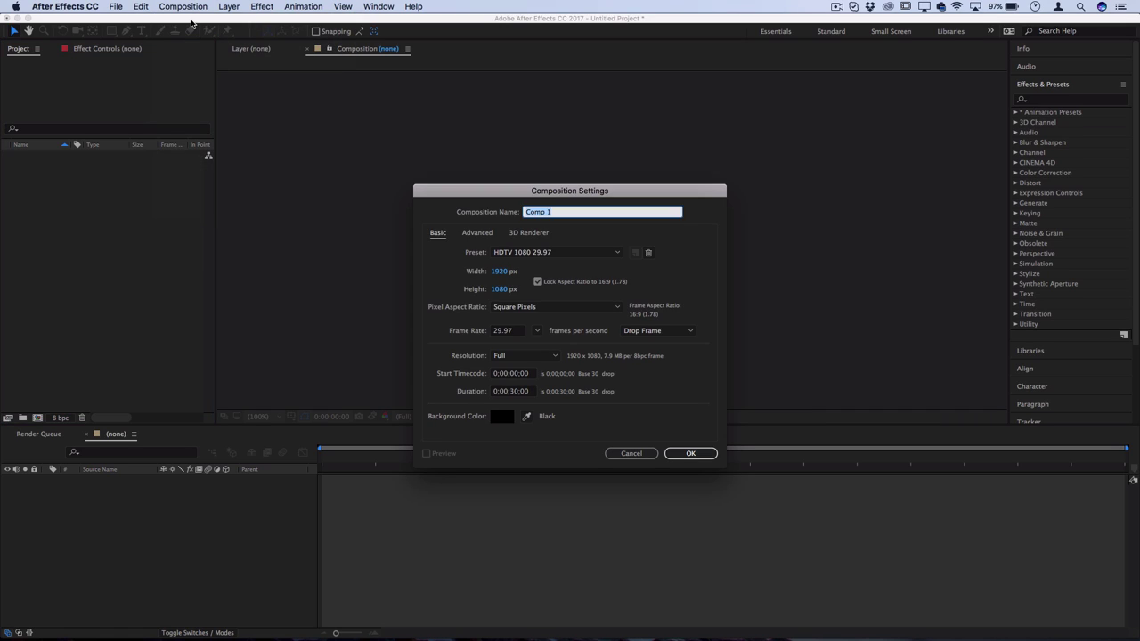
pyautogui.click(691, 454)
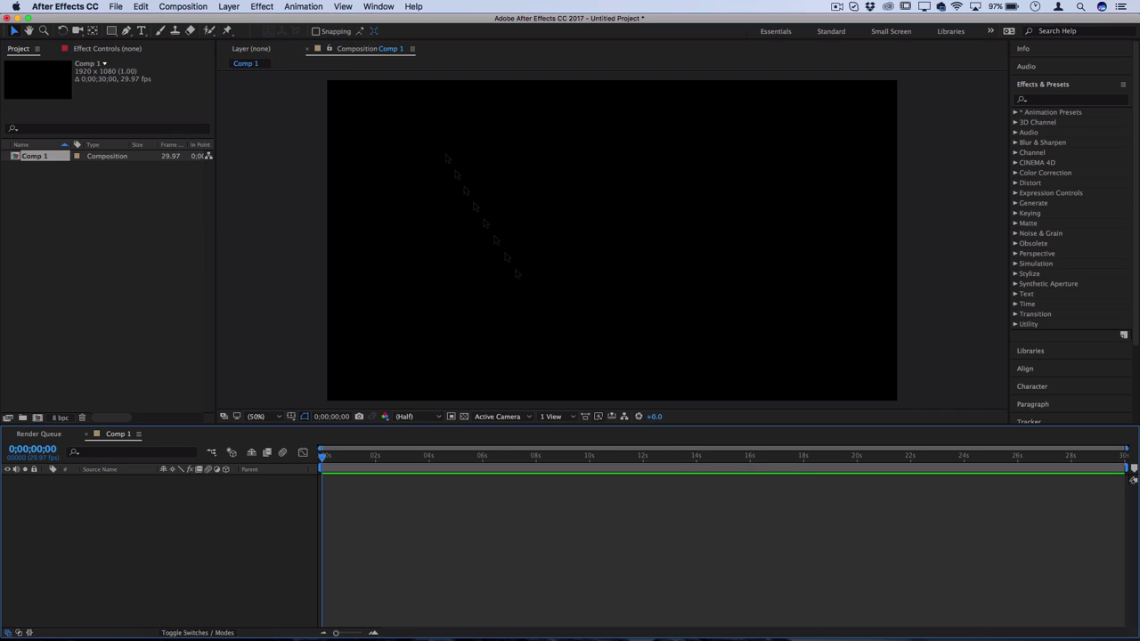
# Add a white text layer reading '1' and confirm its font is VCR OSD Mono.
pyautogui.click(229, 6)
pyautogui.moveTo(240, 27)
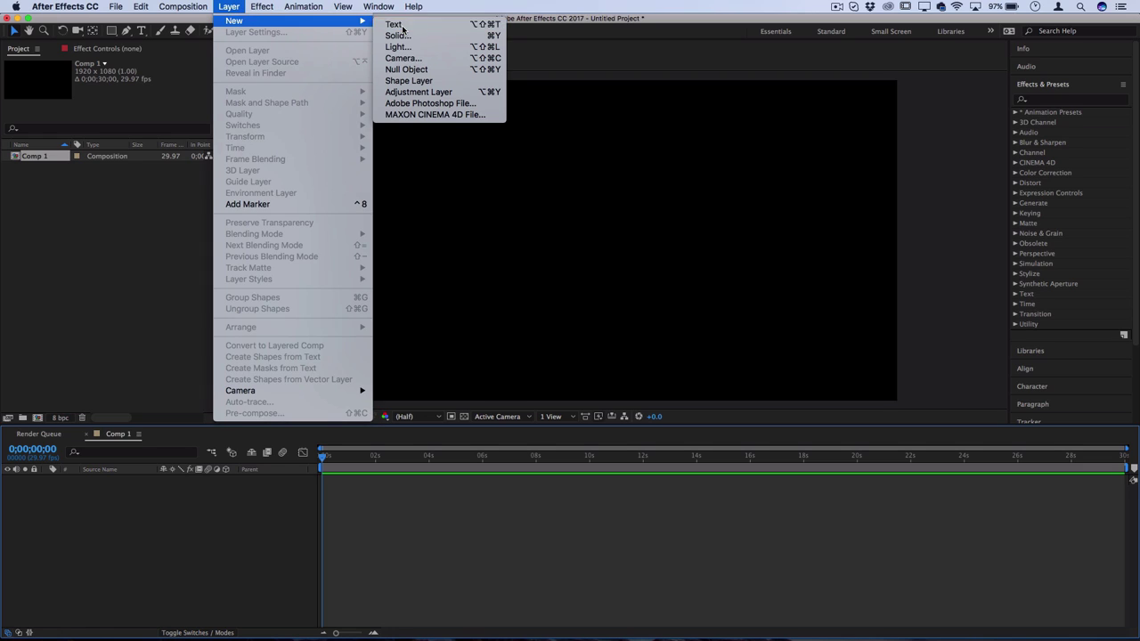
pyautogui.click(401, 29)
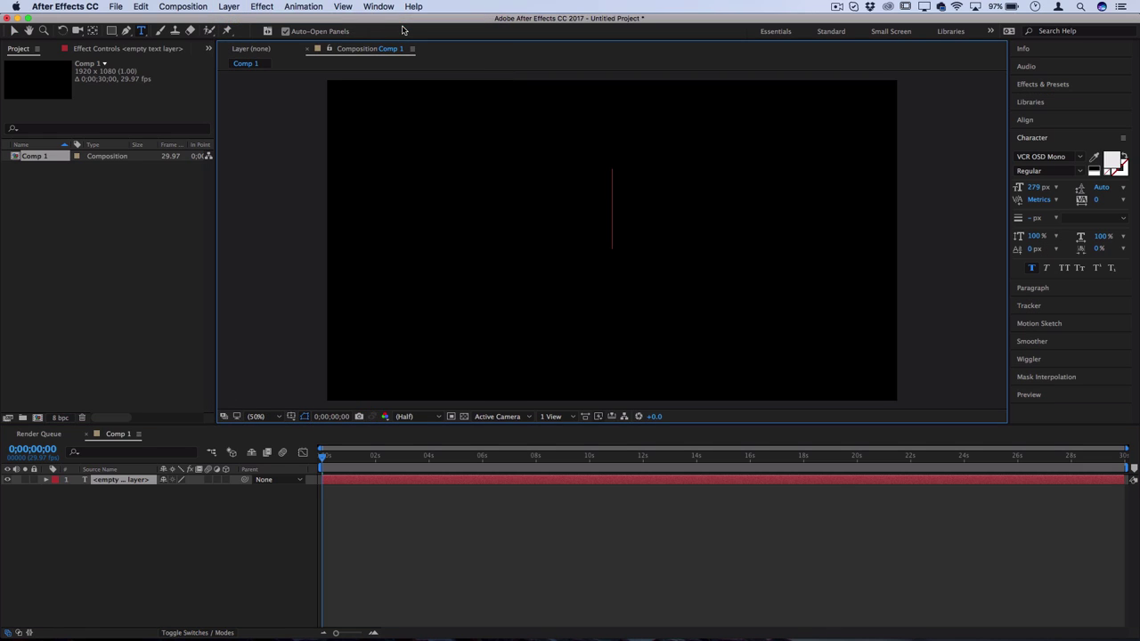
pyautogui.write('1')
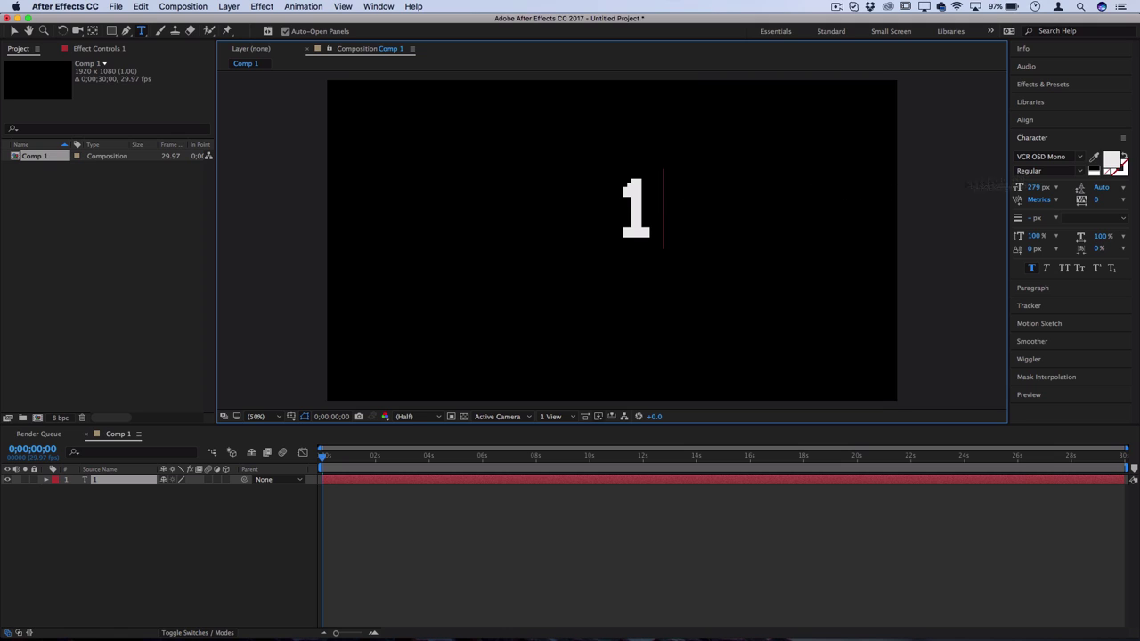
pyautogui.click(1051, 138)
pyautogui.click(1051, 138)
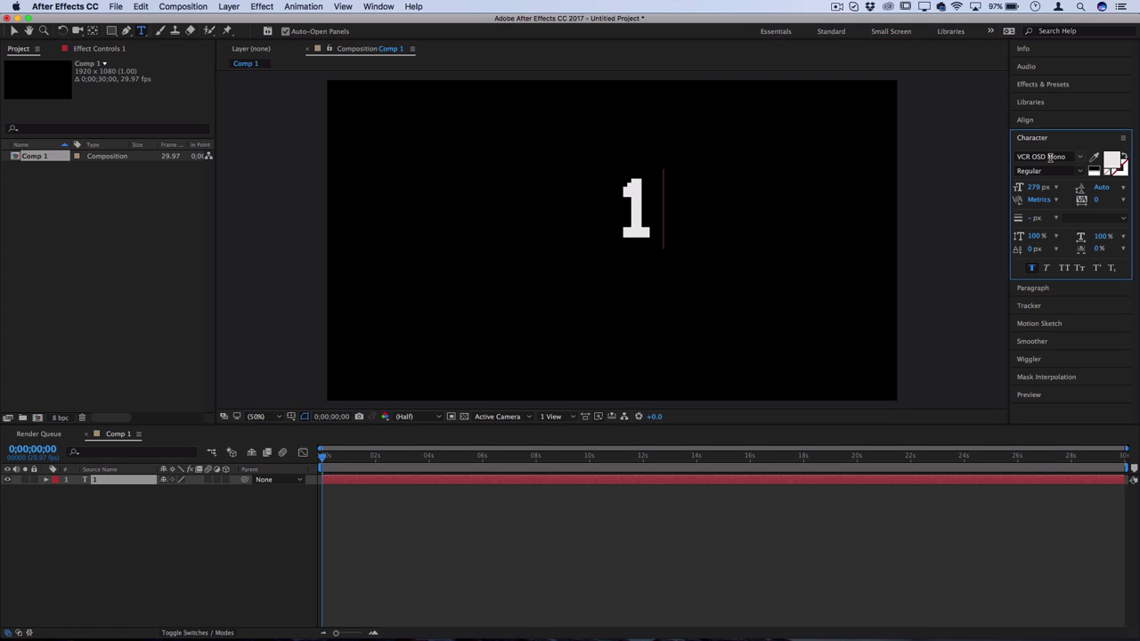
pyautogui.click(1050, 157)
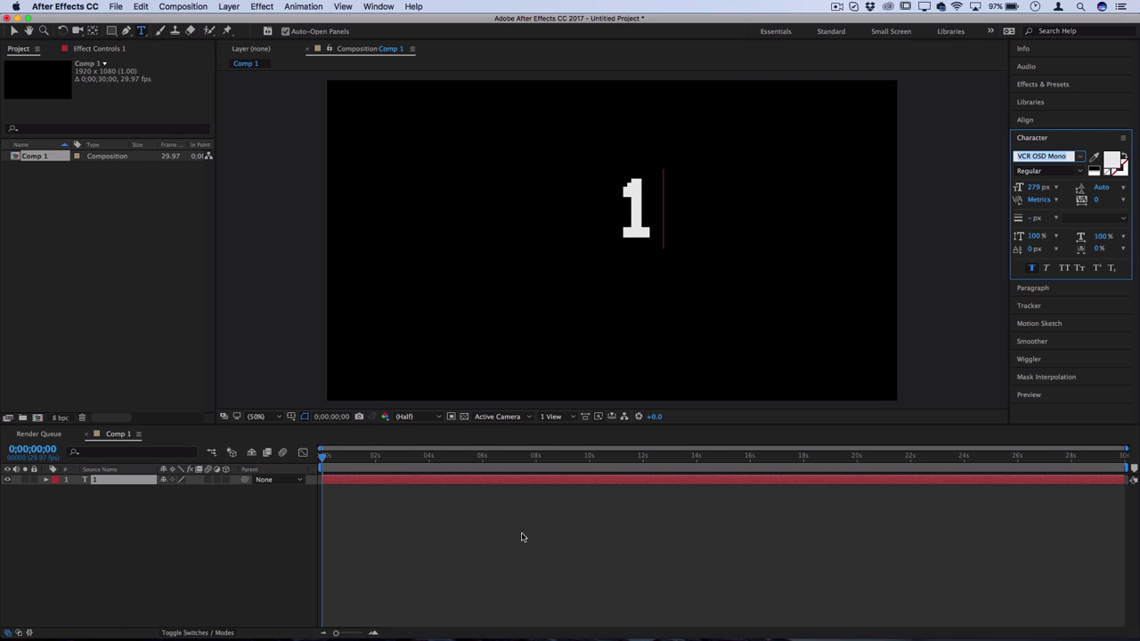
# Apply Expression Controls > Slider Control to the '1' layer and expand its Effects and Text groups.
pyautogui.click(1044, 85)
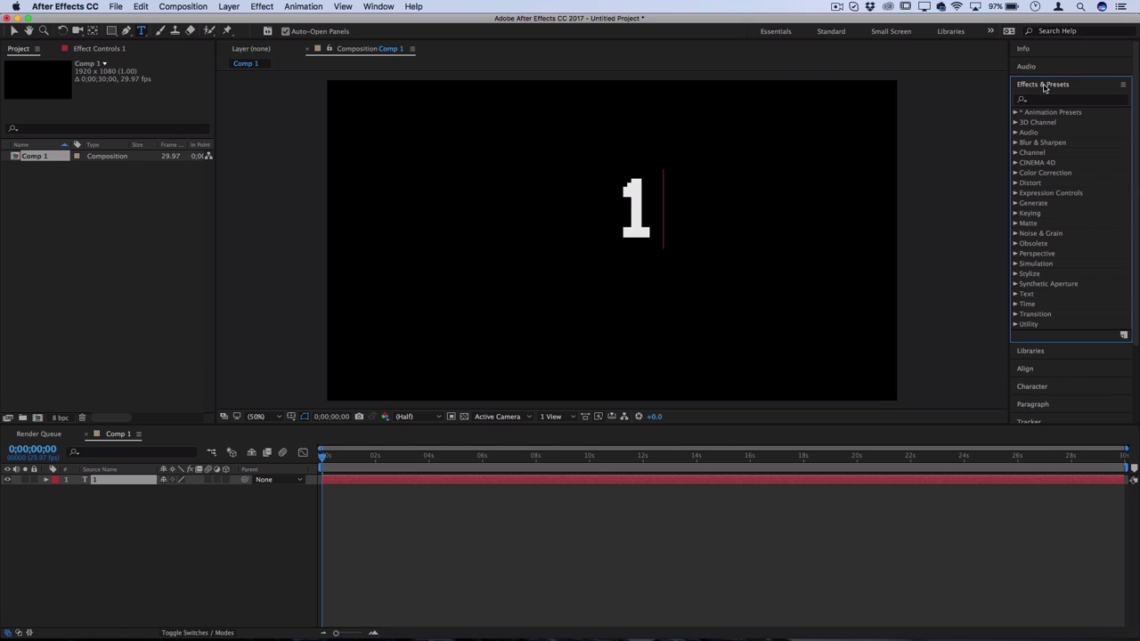
pyautogui.click(1015, 193)
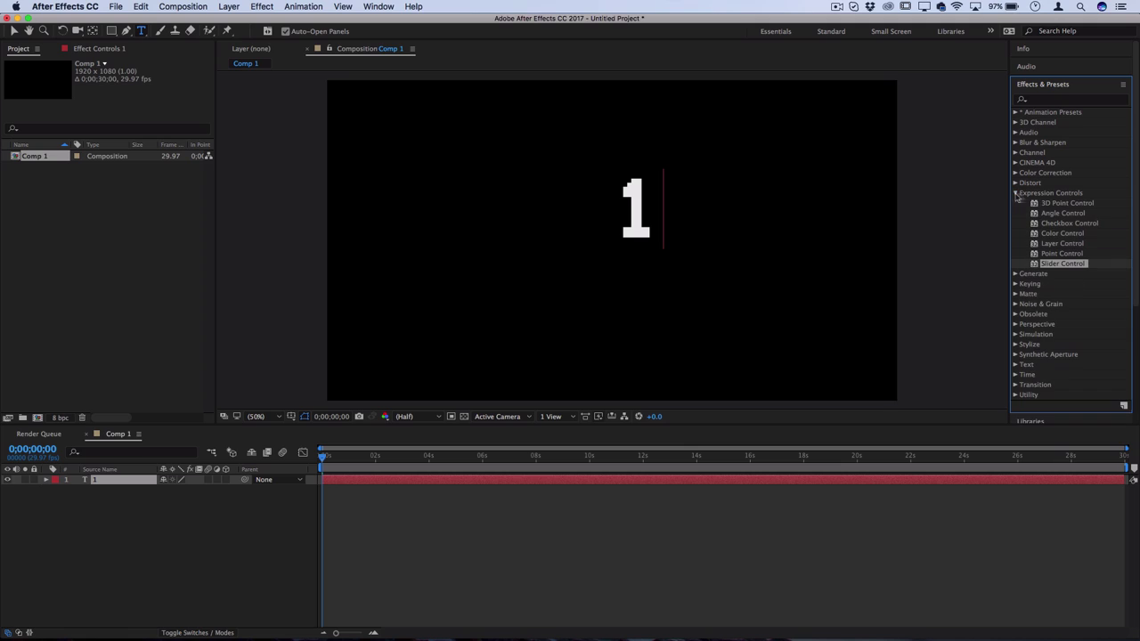
pyautogui.click(1062, 263)
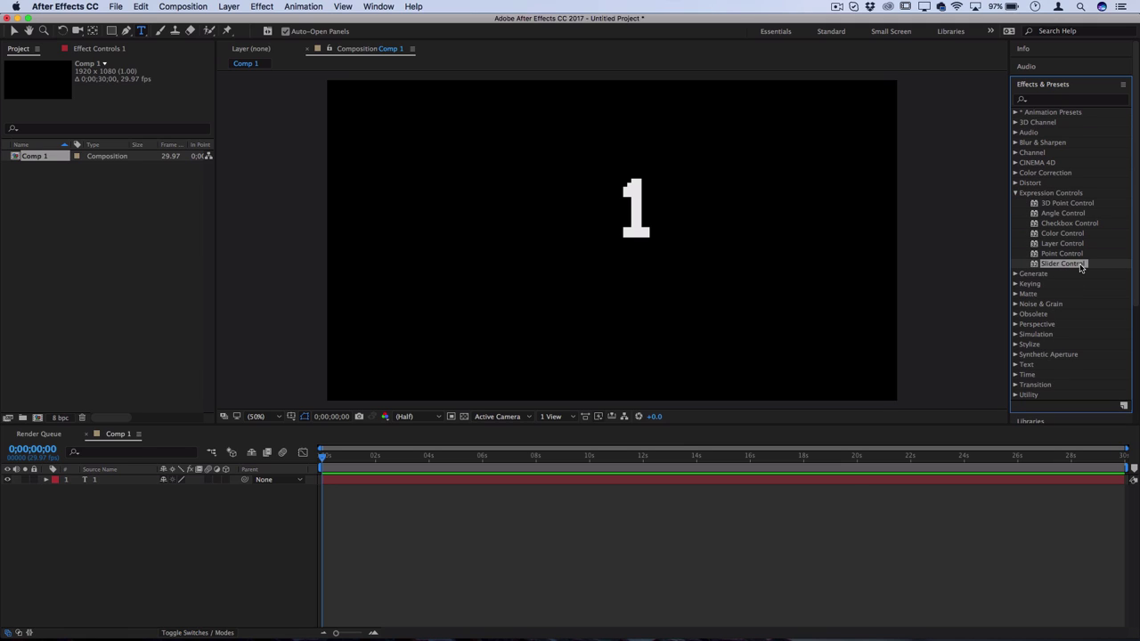
pyautogui.moveTo(1063, 263); pyautogui.dragTo(103, 483)
pyautogui.click(46, 480)
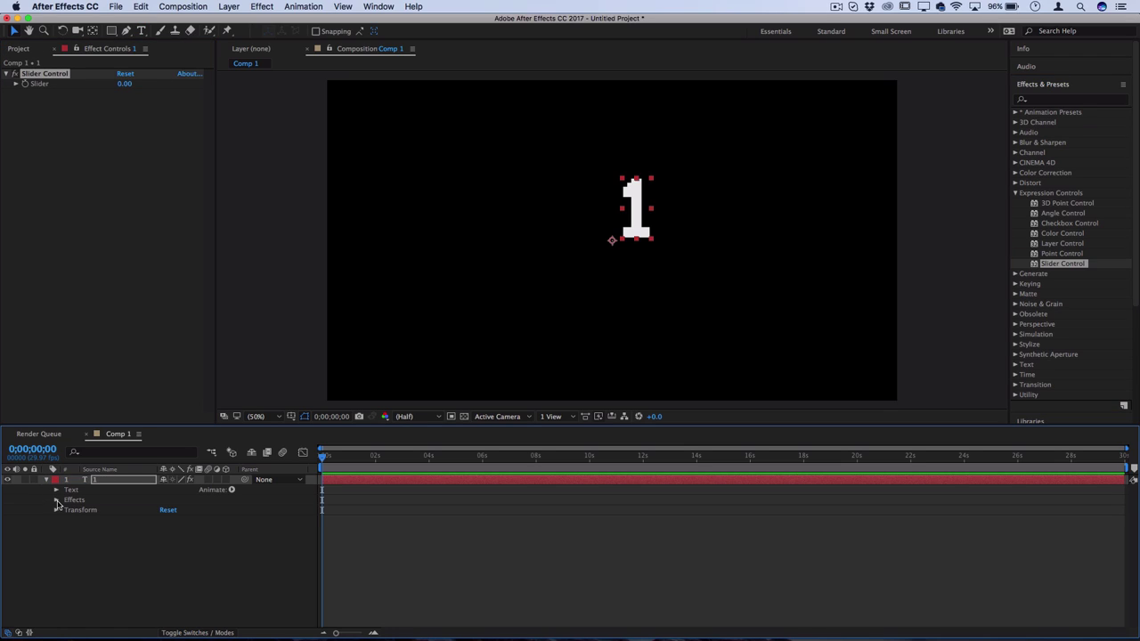
pyautogui.click(56, 500)
pyautogui.click(56, 489)
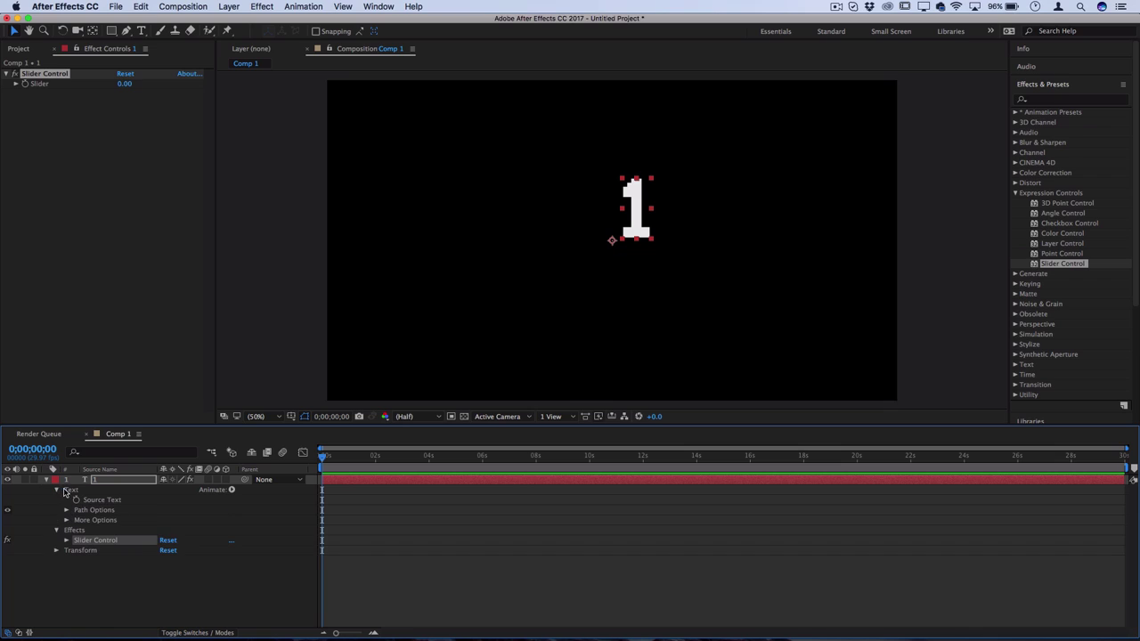
# Pick-whip a Source Text expression to the Slider, giving effect("Slider Control")("Slider").
pyautogui.click(66, 540)
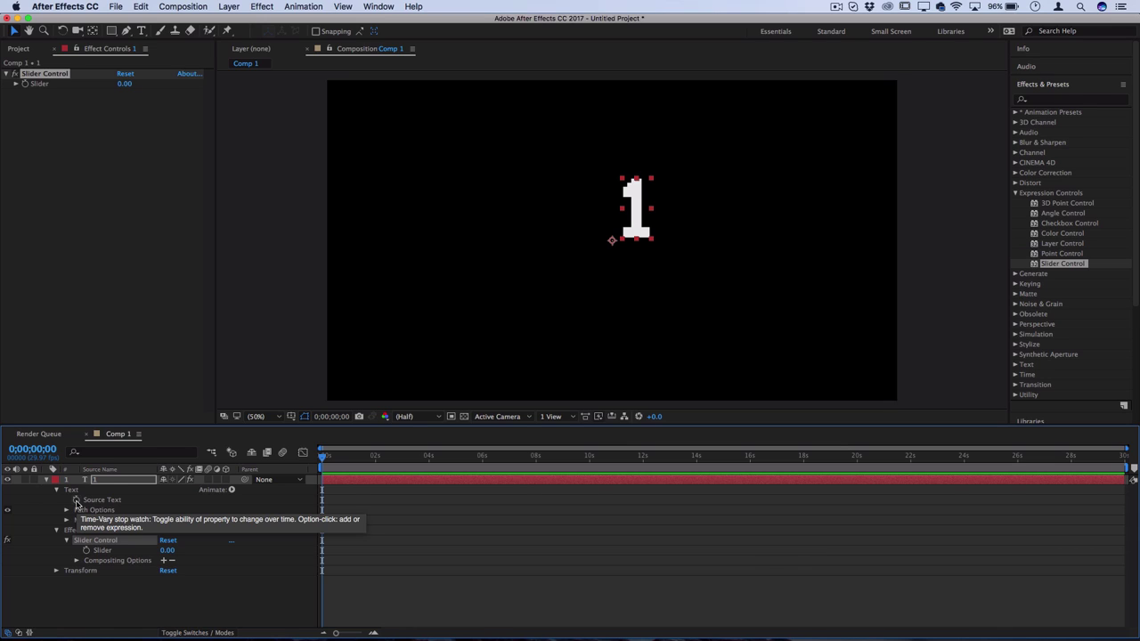
pyautogui.press('alt')
pyautogui.keyDown('alt'); pyautogui.click(76, 501); pyautogui.keyUp('alt')
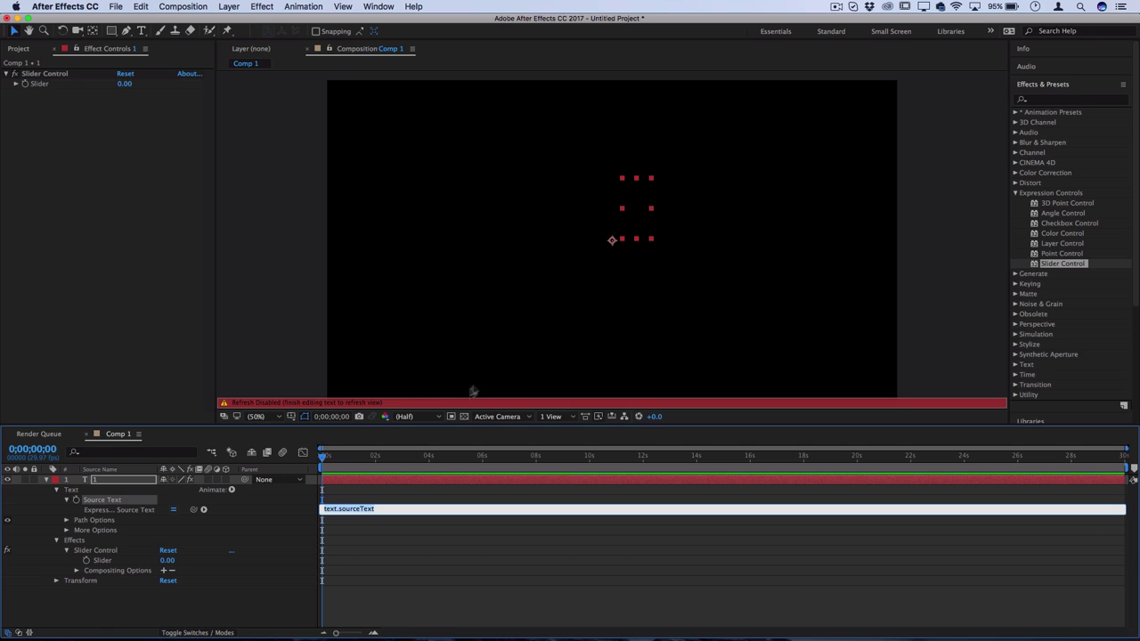
pyautogui.click(378, 508)
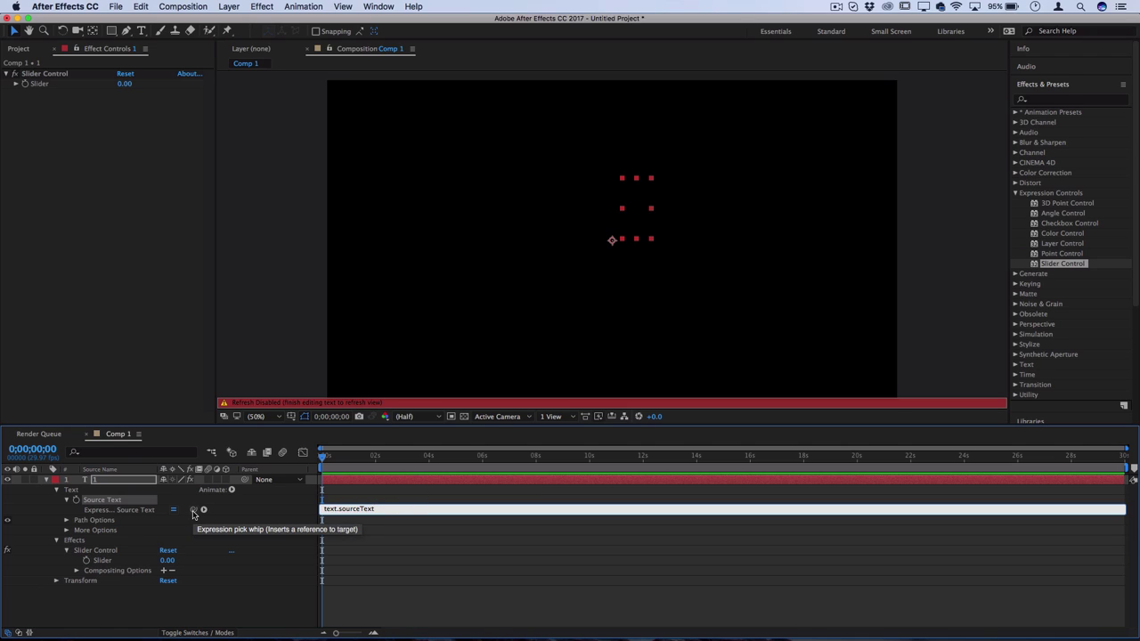
pyautogui.moveTo(193, 514); pyautogui.dragTo(104, 563)
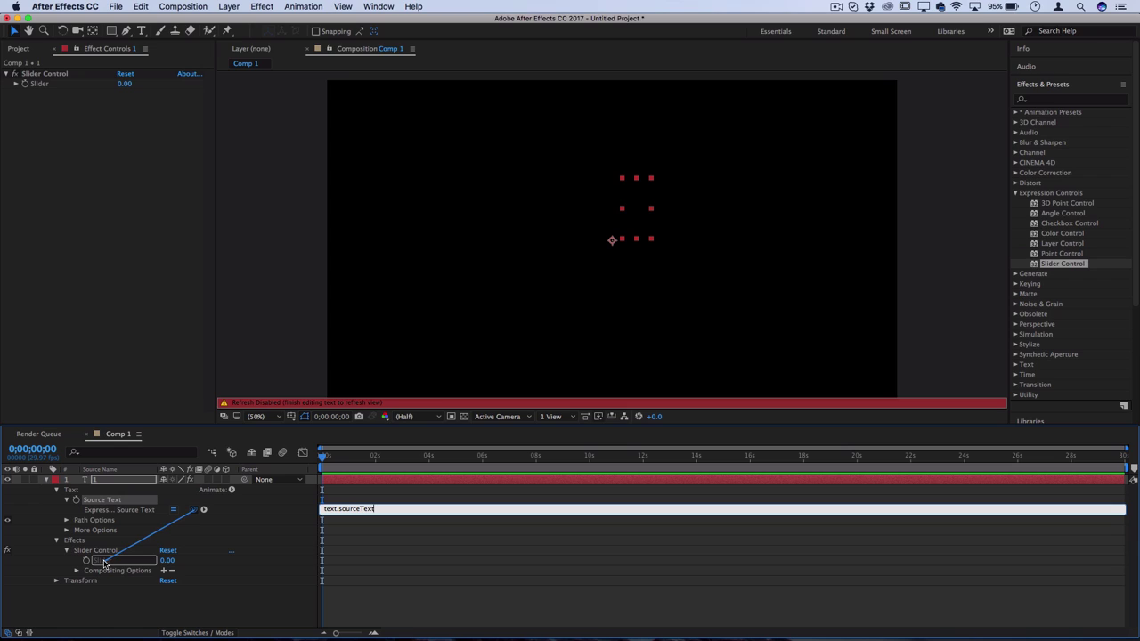
pyautogui.moveTo(104, 563); pyautogui.dragTo(104, 563)
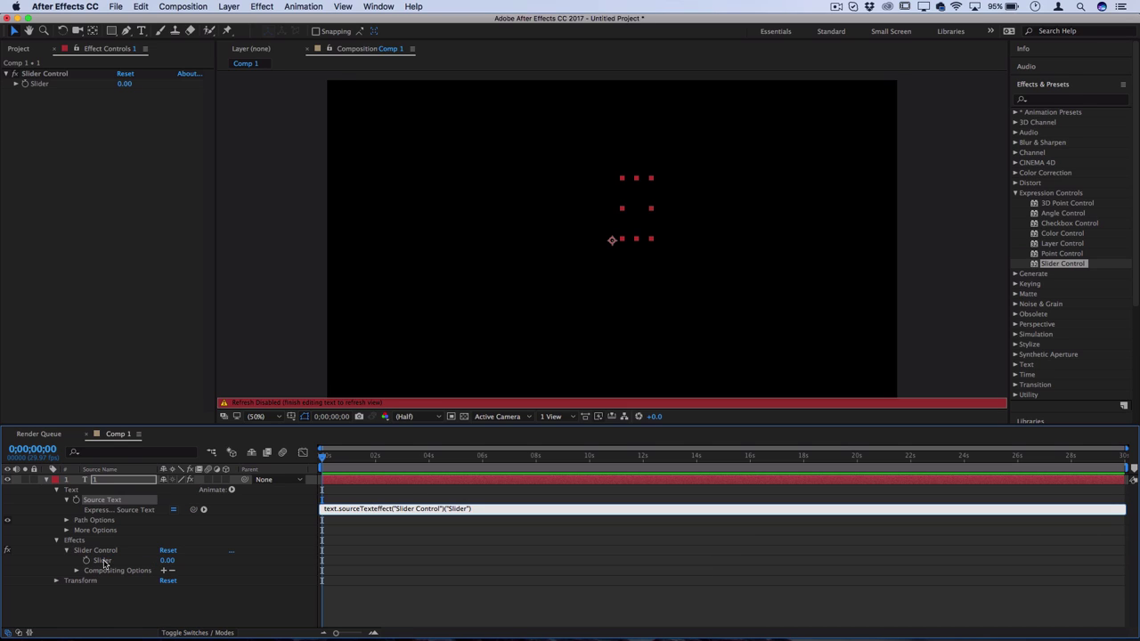
pyautogui.click(192, 529)
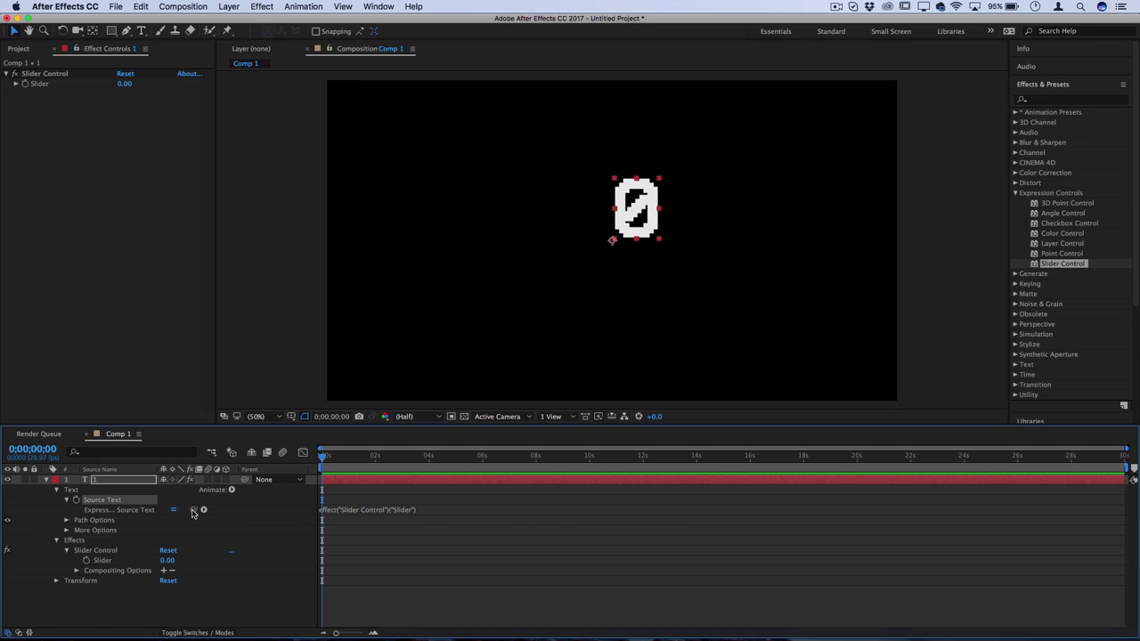
pyautogui.moveTo(193, 513); pyautogui.dragTo(107, 563)
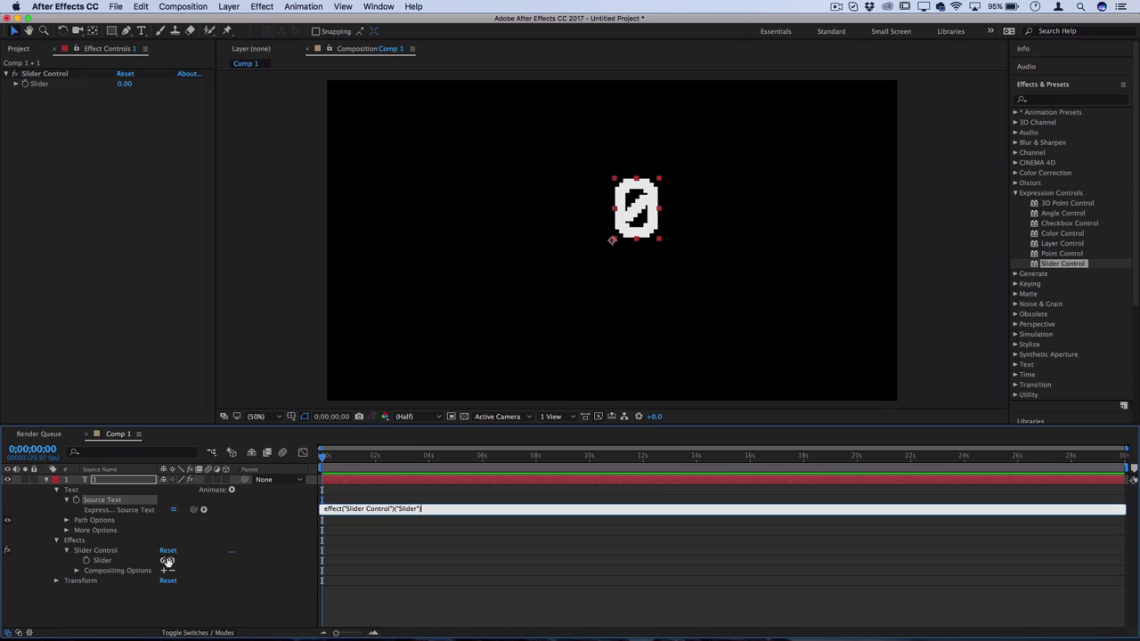
# Scrub the Slider to test the counter, then set the Slider back to 0.
pyautogui.moveTo(167, 563); pyautogui.dragTo(219, 566)
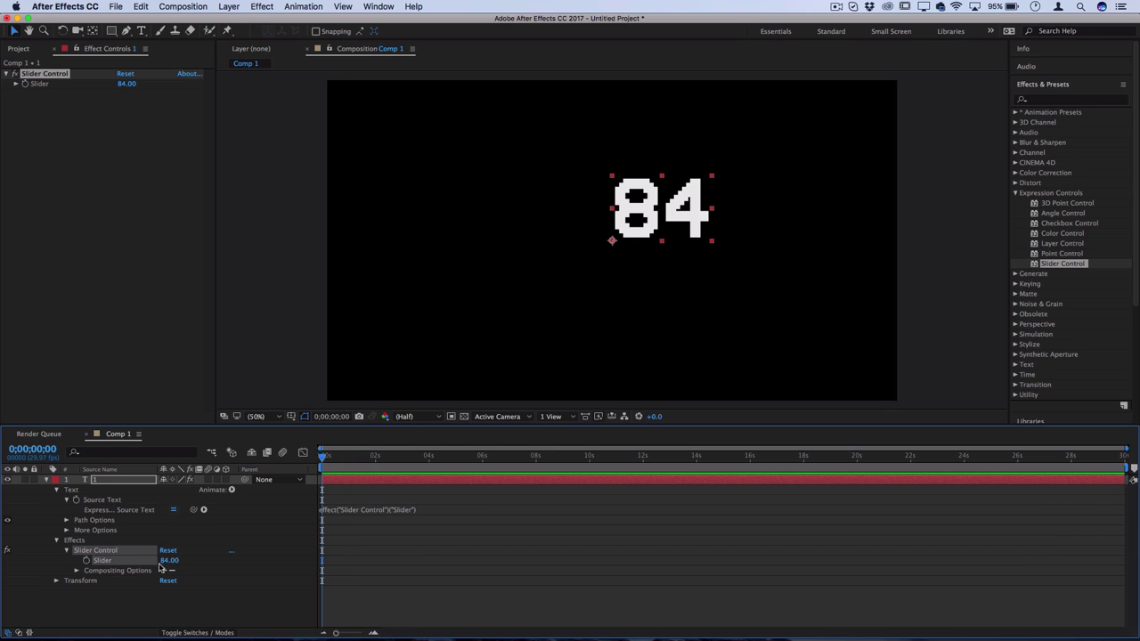
pyautogui.click(168, 560)
pyautogui.write('0')
pyautogui.press('Return')
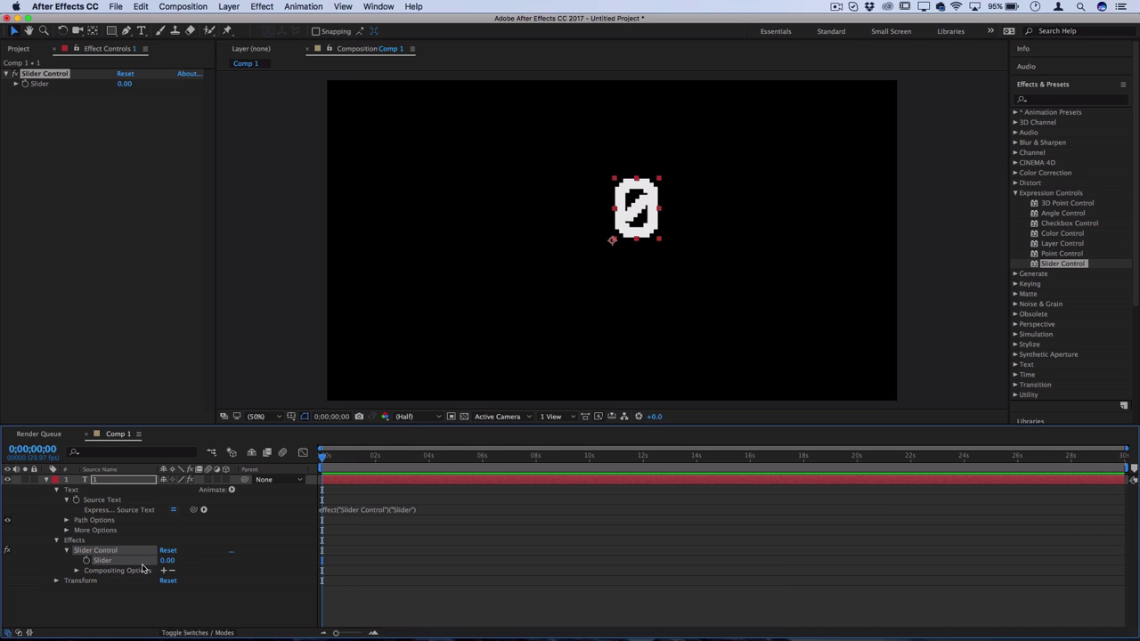
# Keyframe the Slider from 0 at 0 s to 100 at about 5 s, then shift the text left.
pyautogui.click(87, 560)
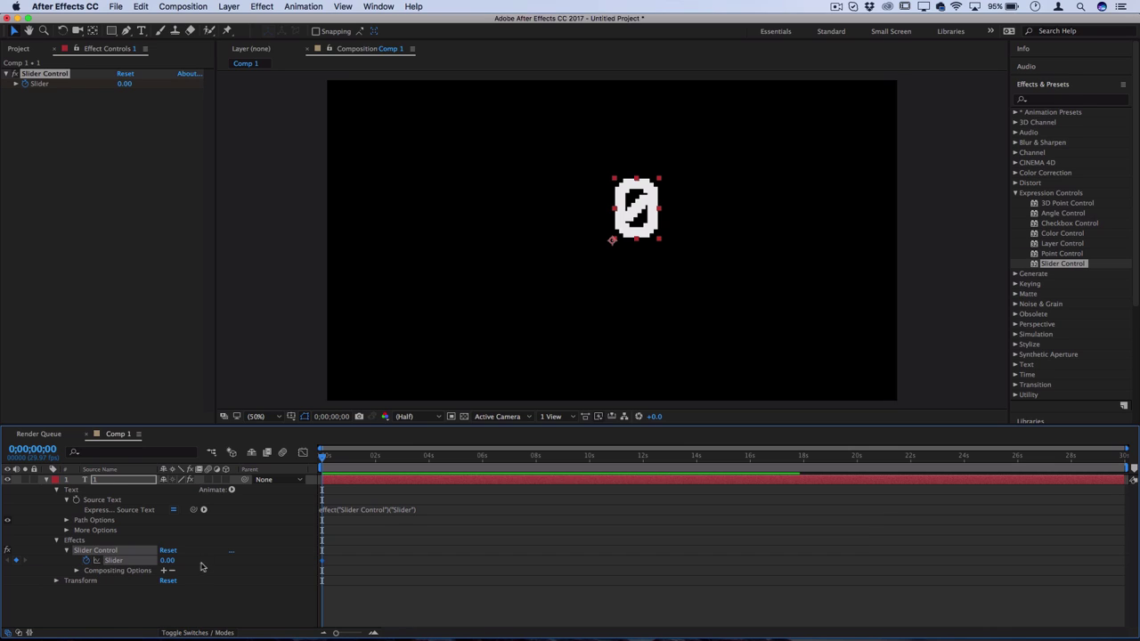
pyautogui.moveTo(384, 466); pyautogui.dragTo(458, 461)
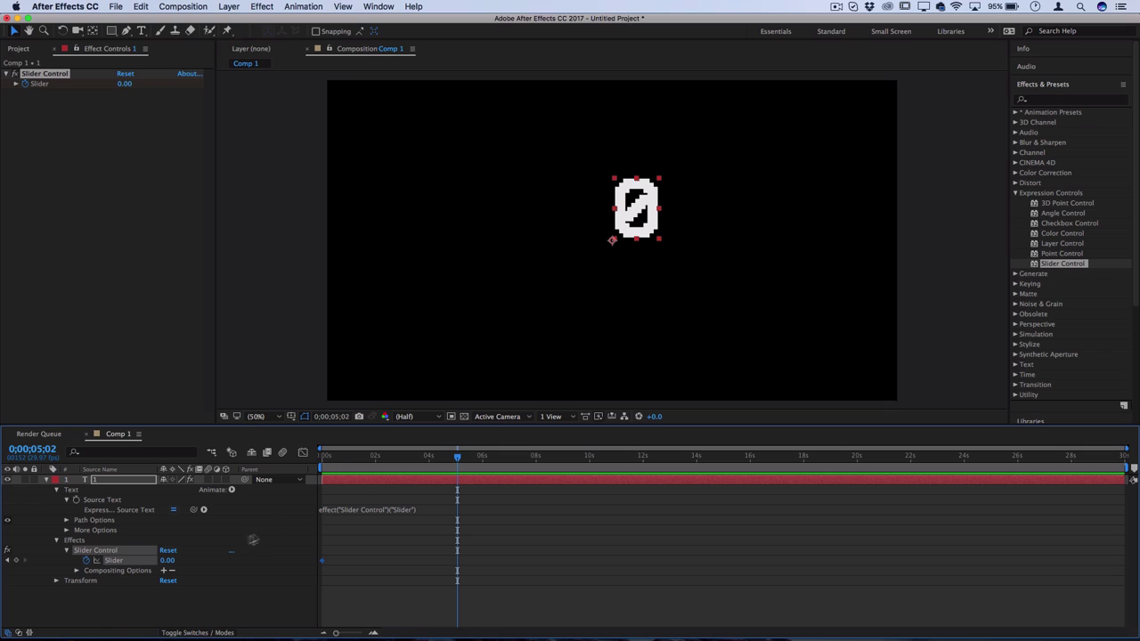
pyautogui.click(167, 561)
pyautogui.write('100')
pyautogui.press('Return')
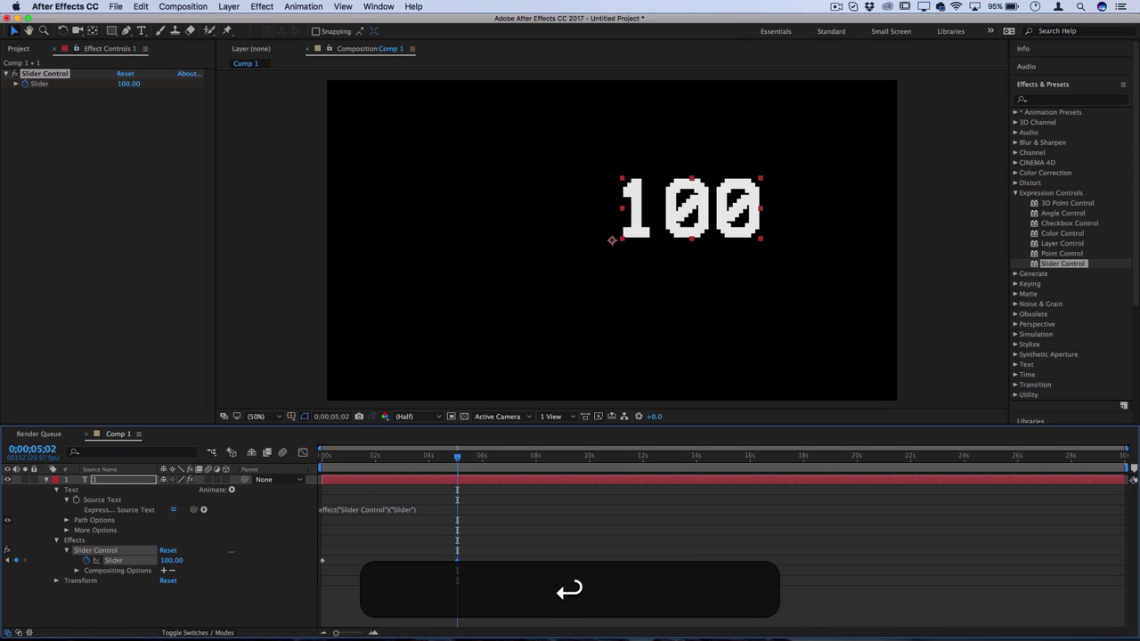
pyautogui.moveTo(443, 457); pyautogui.dragTo(348, 456)
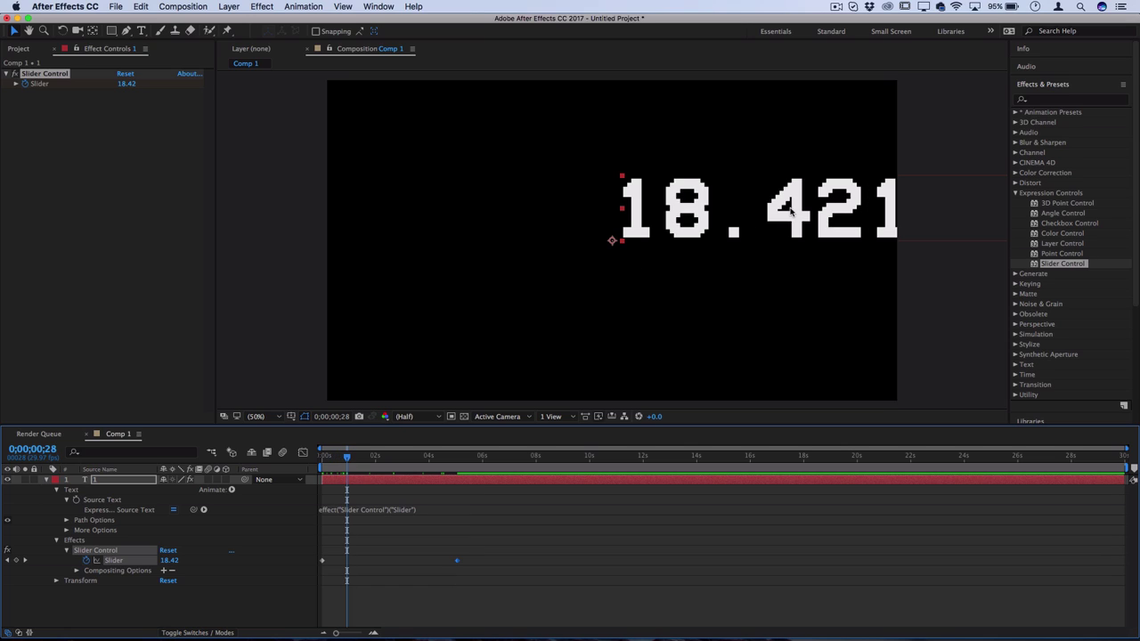
pyautogui.moveTo(802, 213); pyautogui.dragTo(619, 233)
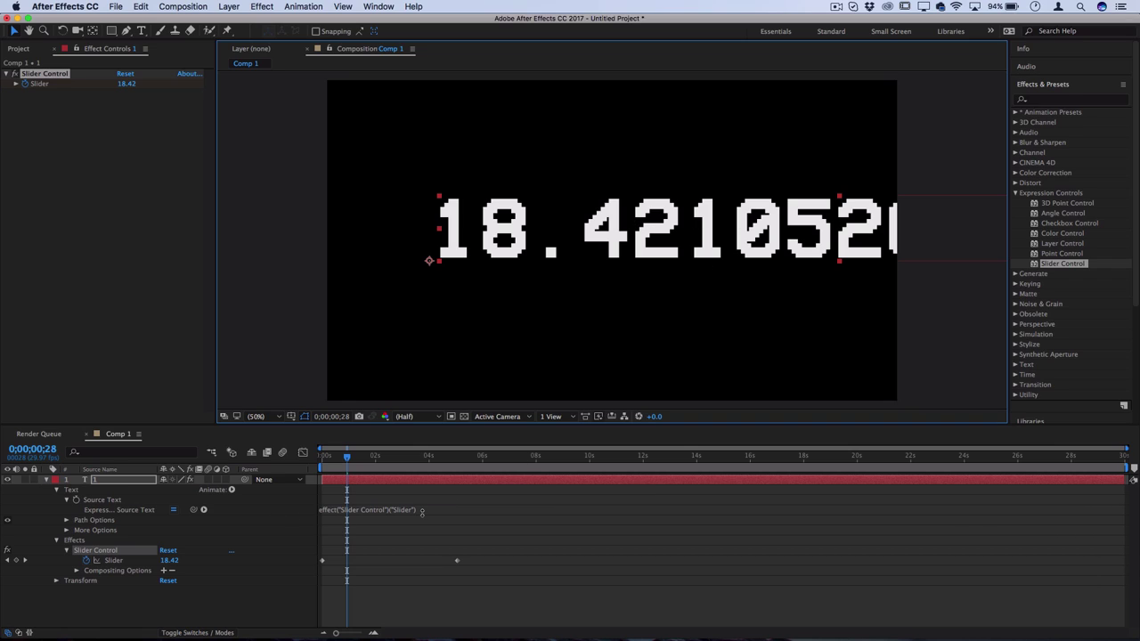
# Append .value.toFixed(1) to the Source Text expression and check the rounding around 3 seconds.
pyautogui.click(423, 513)
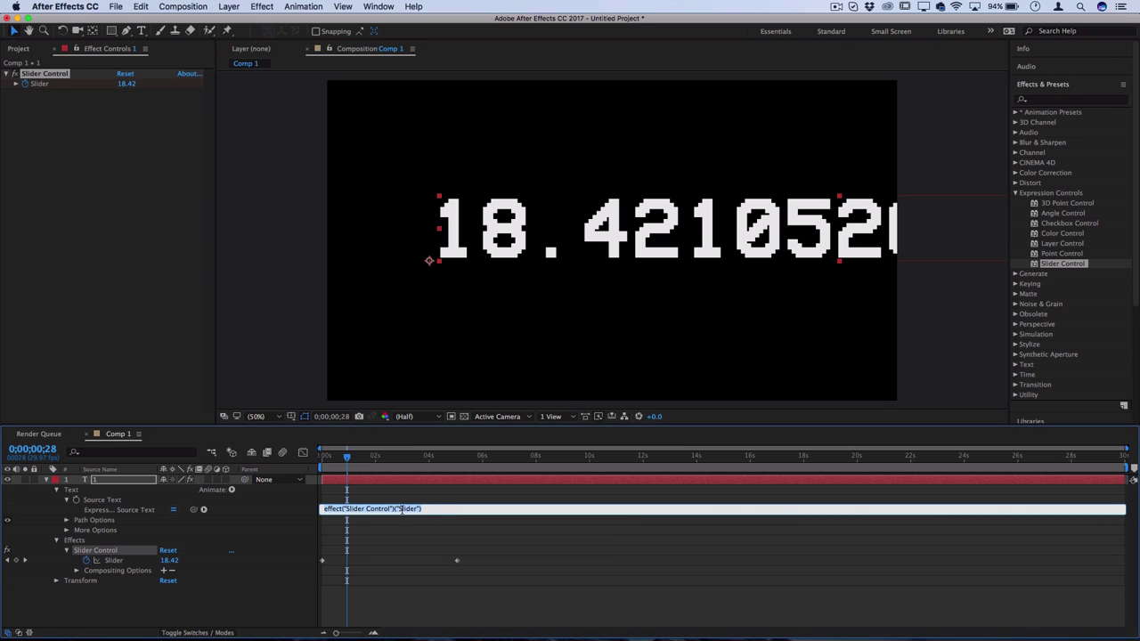
pyautogui.click(440, 510)
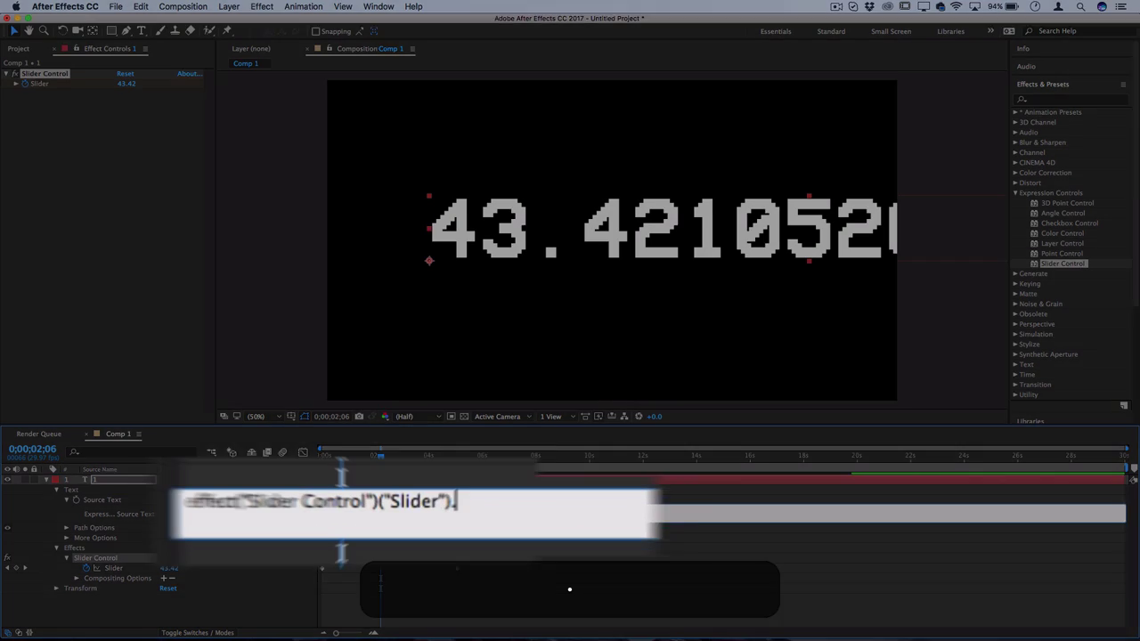
pyautogui.write('.value.toFix')
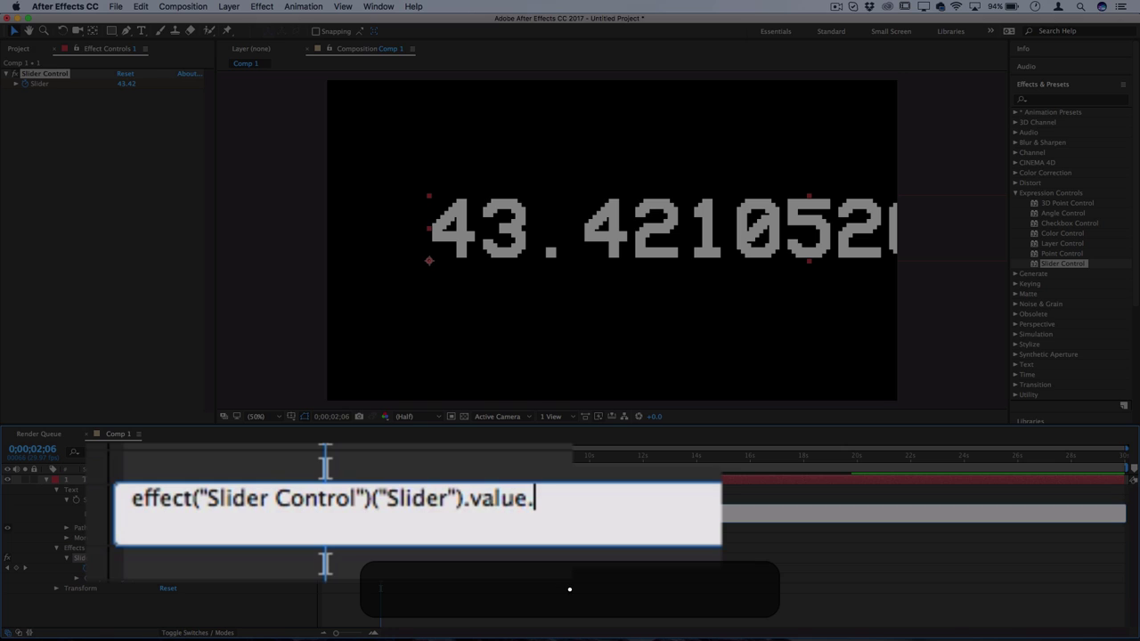
pyautogui.write('ed(')
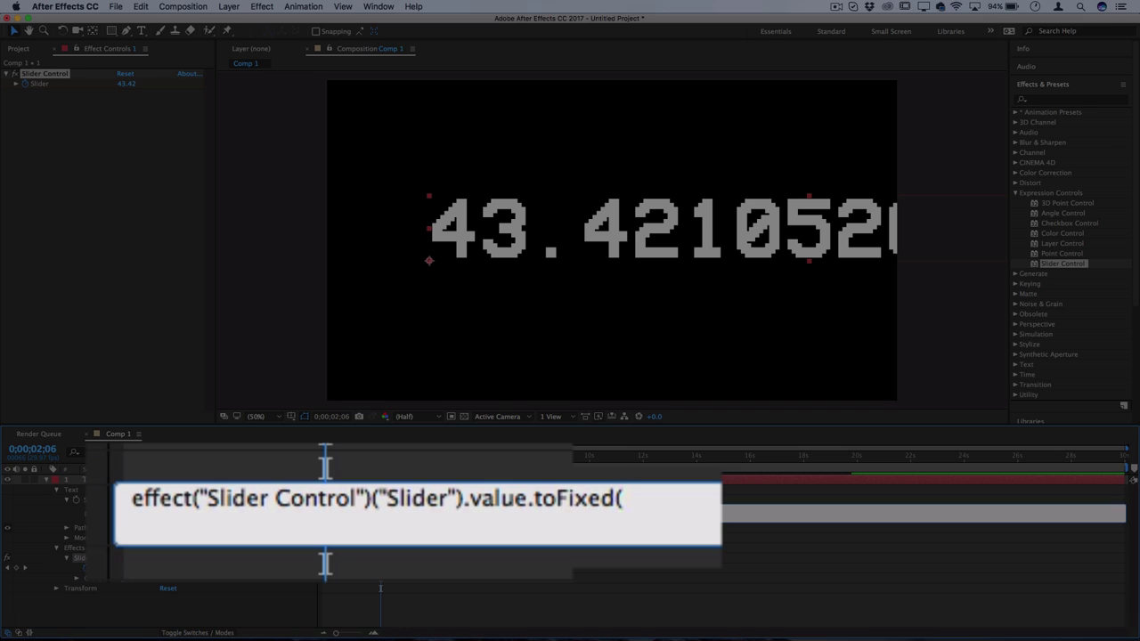
pyautogui.write('1)')
pyautogui.press('Return')
pyautogui.click(414, 457)
pyautogui.moveTo(414, 457); pyautogui.dragTo(403, 457)
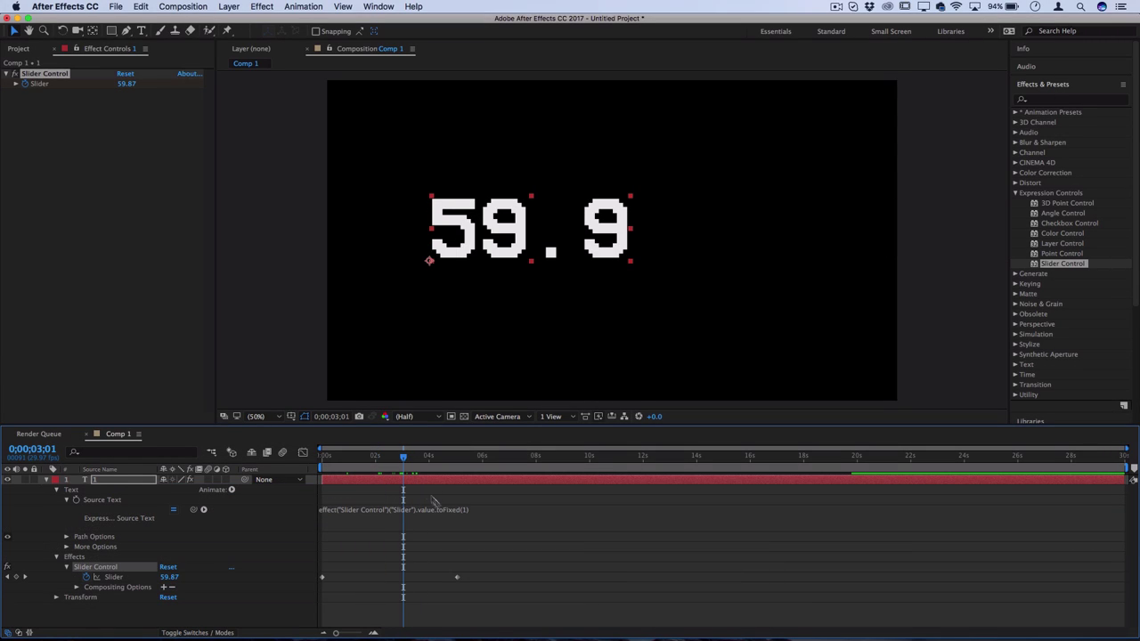
# Change the rounding to toFixed(2) and play back the counter.
pyautogui.click(459, 509)
pyautogui.press('Left')
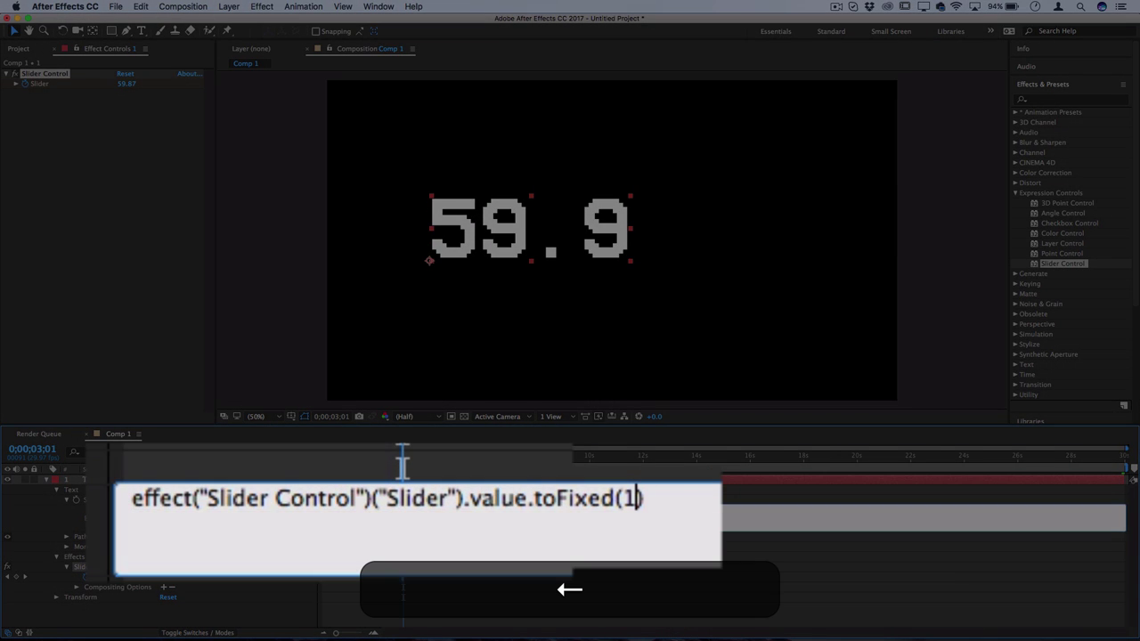
pyautogui.press('BackSpace')
pyautogui.write('2')
pyautogui.press('Return')
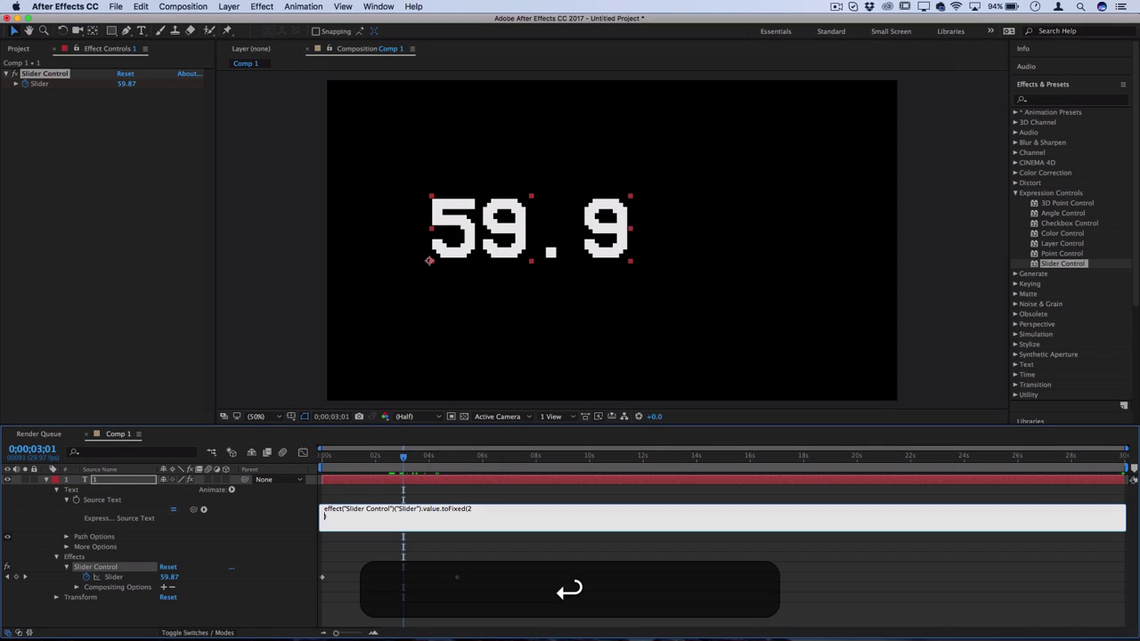
pyautogui.moveTo(407, 458); pyautogui.dragTo(410, 463)
pyautogui.press('space')
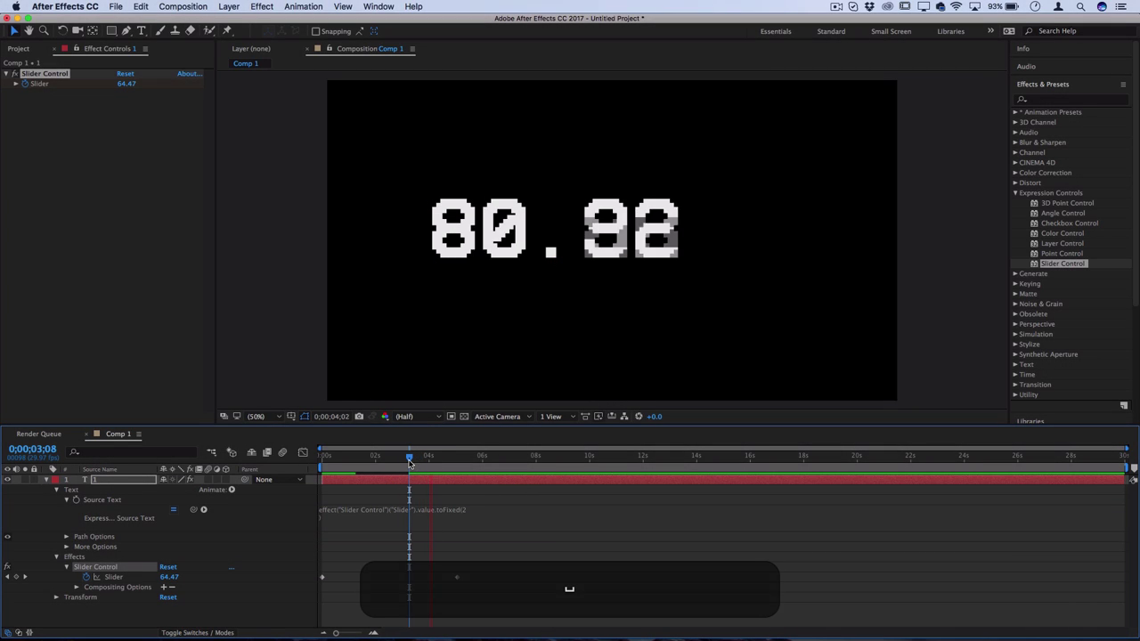
# Change the rounding to toFixed(0) and play from 2 seconds, stopping at 86.
pyautogui.doubleClick(464, 510)
pyautogui.write('0')
pyautogui.press('Return')
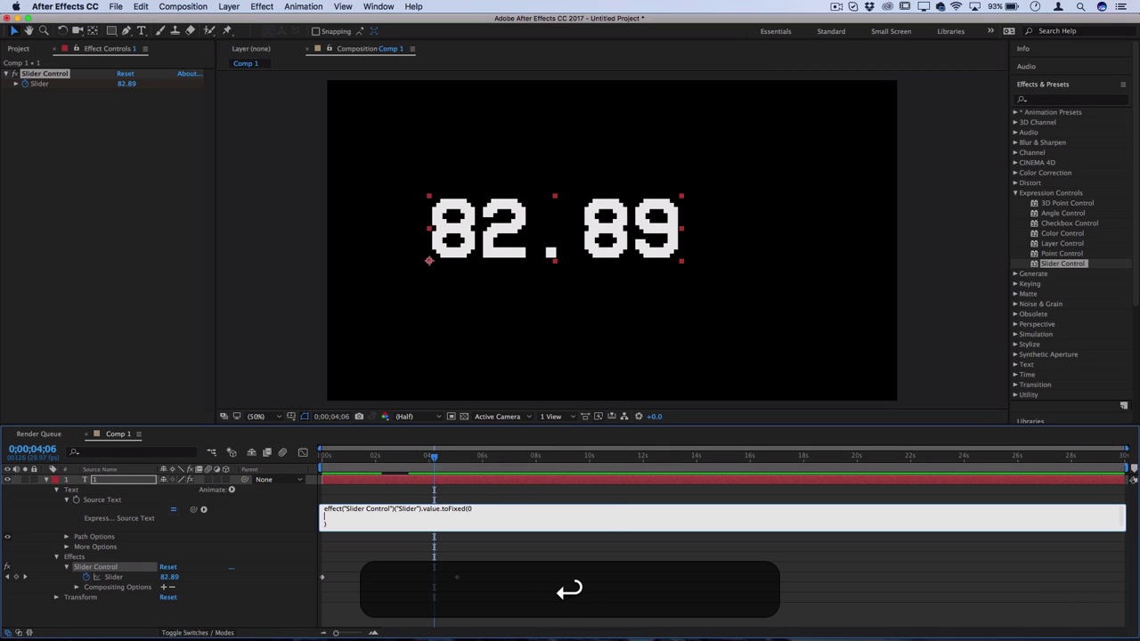
pyautogui.click(440, 457)
pyautogui.moveTo(431, 458); pyautogui.dragTo(375, 460)
pyautogui.press('space')
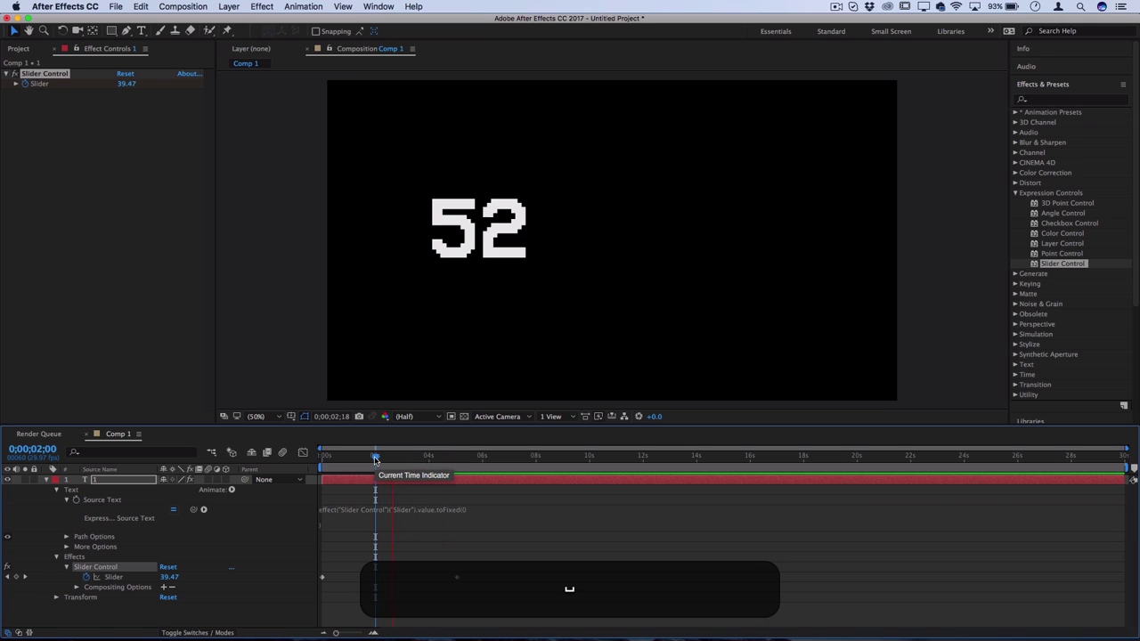
pyautogui.press('space')
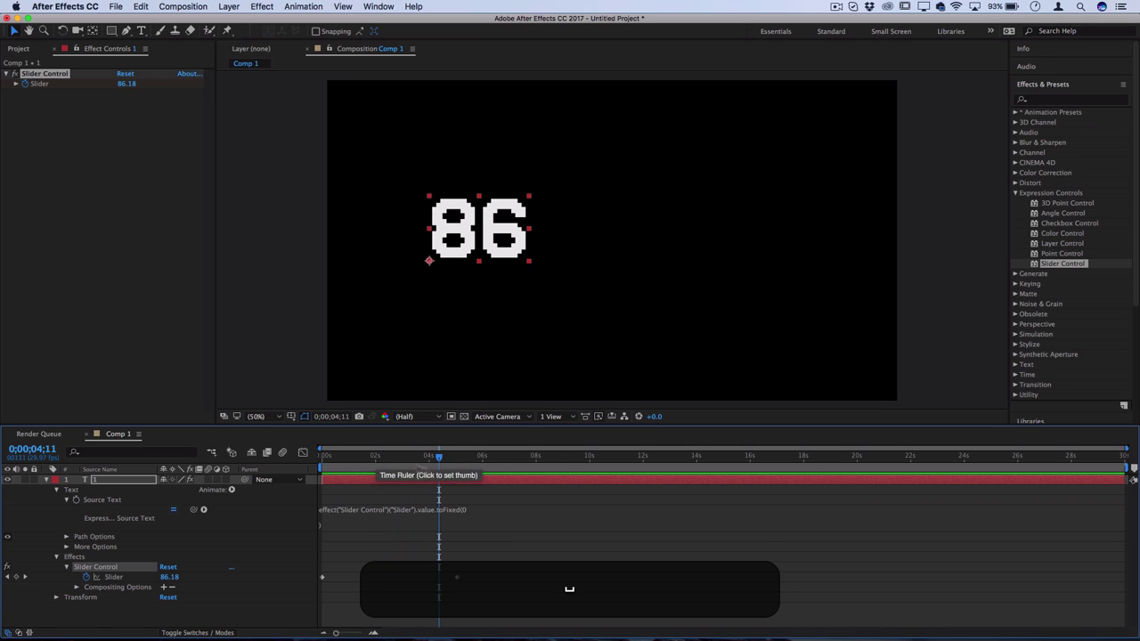
# Prefix the Source Text expression with "$"+ and preview from the start.
pyautogui.click(479, 516)
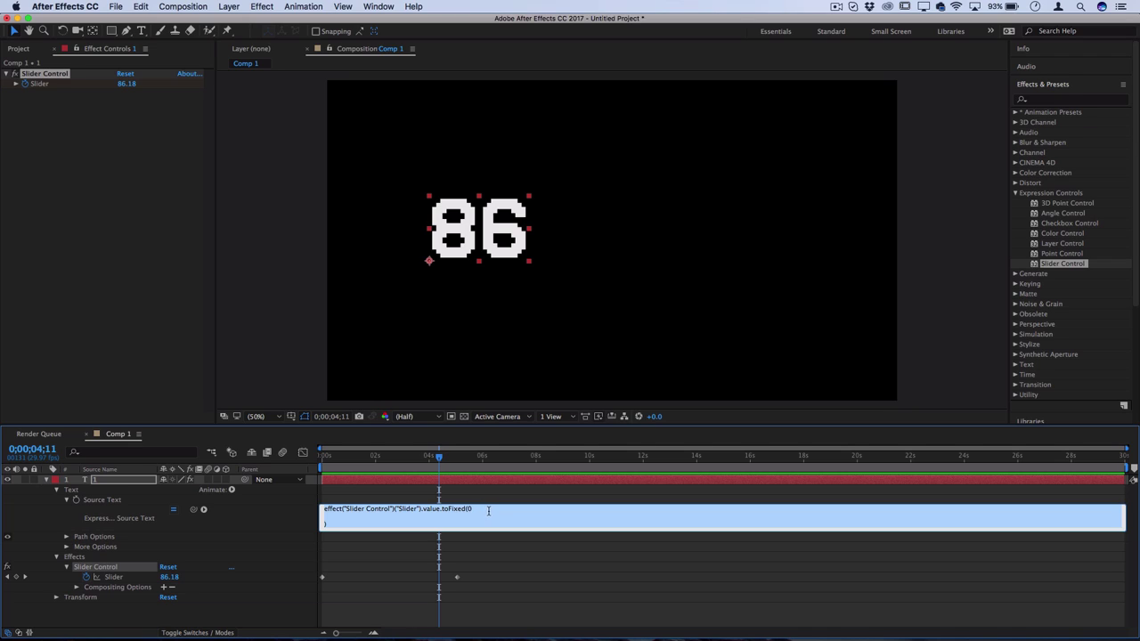
pyautogui.click(489, 511)
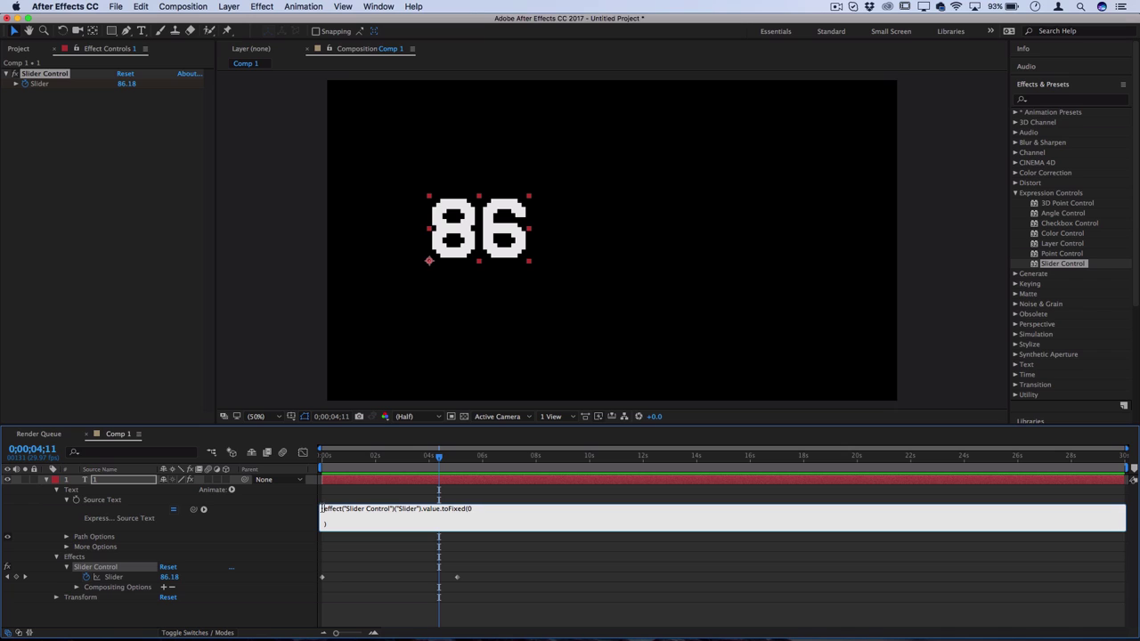
pyautogui.write('"')
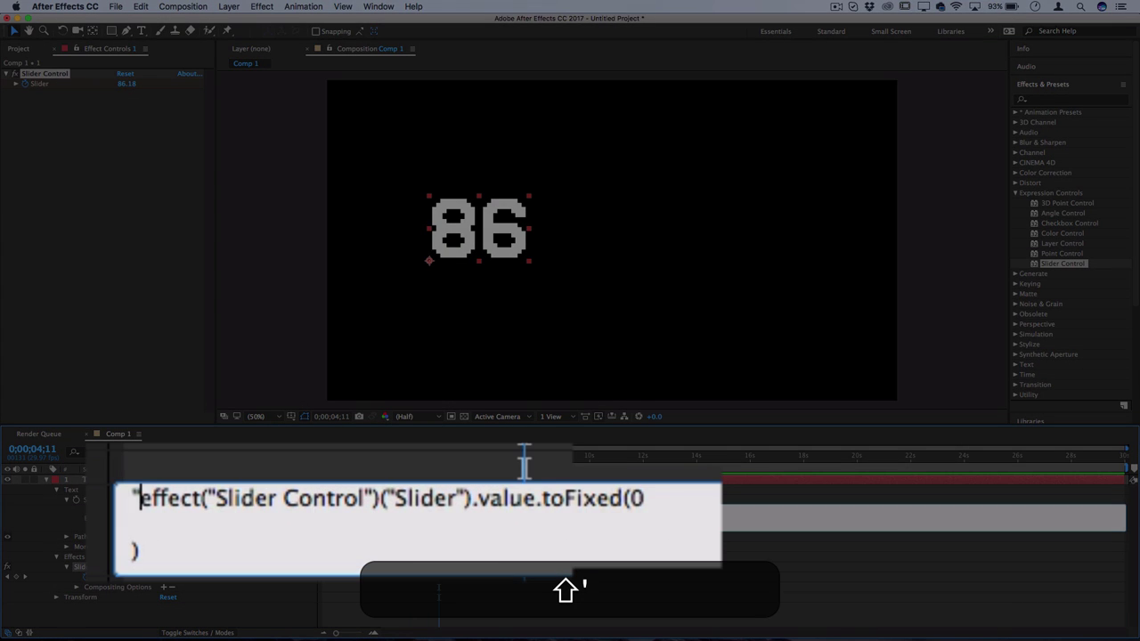
pyautogui.write('$')
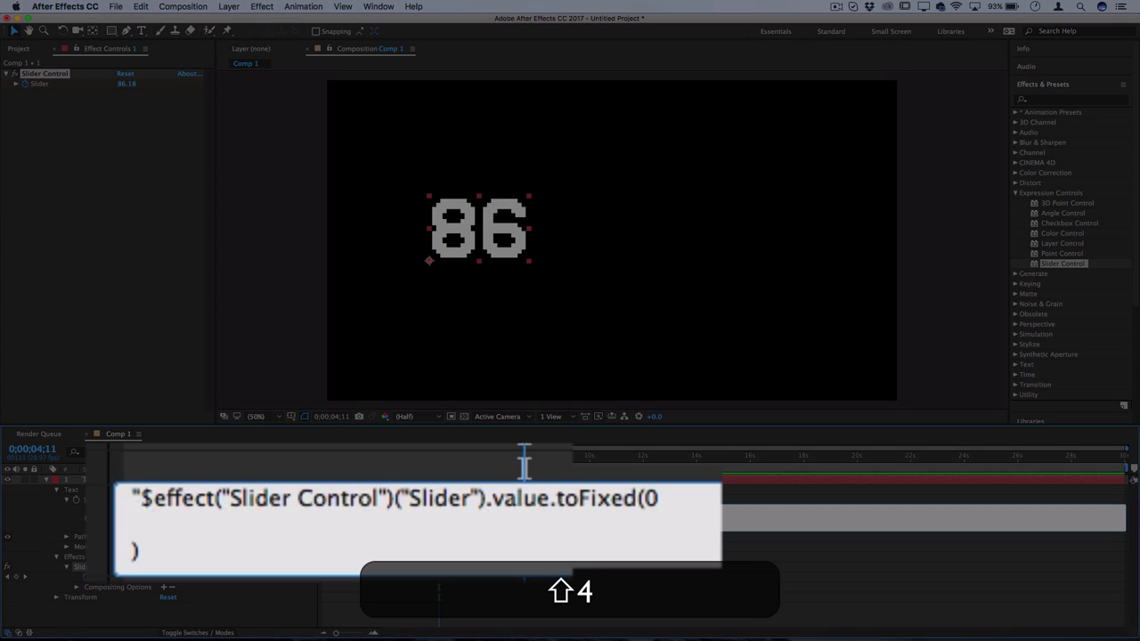
pyautogui.write('"+')
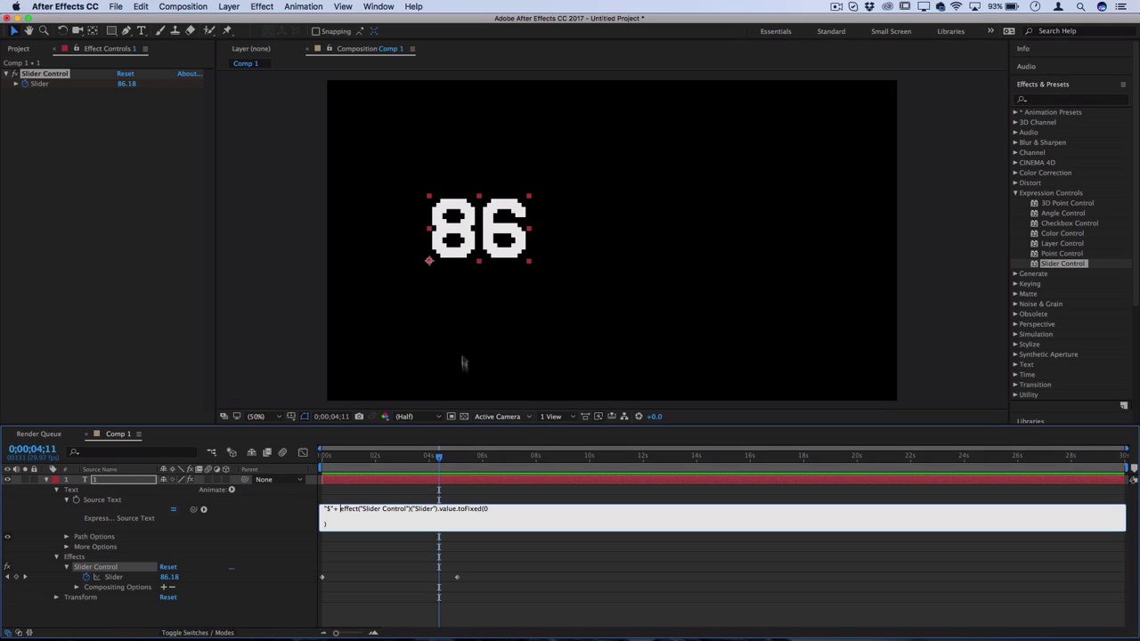
pyautogui.moveTo(427, 454); pyautogui.dragTo(309, 469)
pyautogui.press('space')
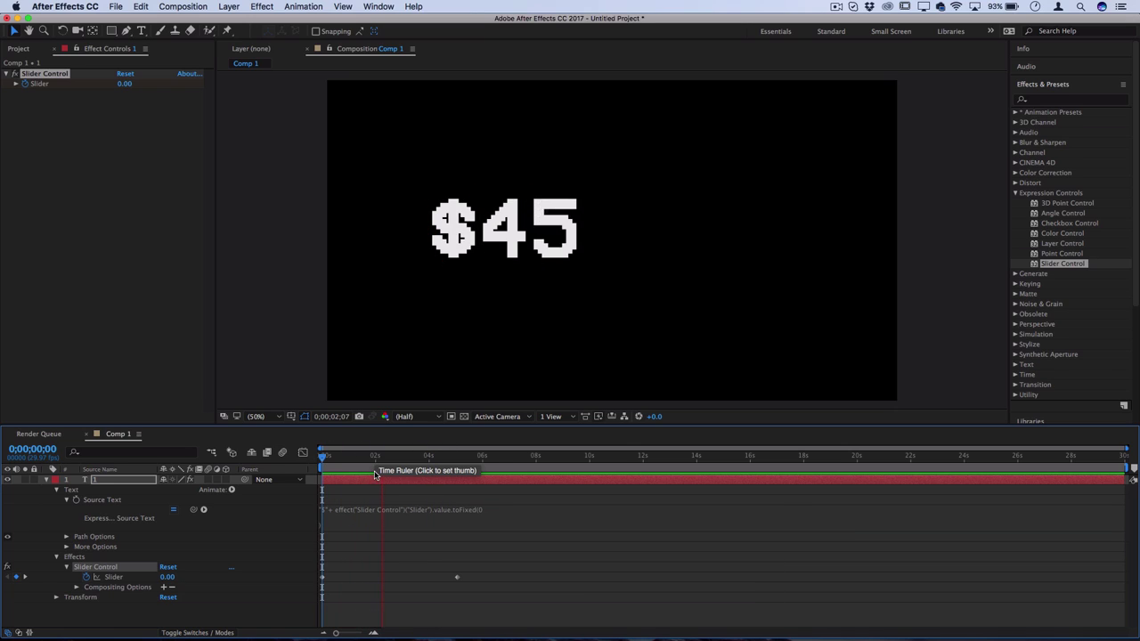
# Replace the "$" prefix in the expression with "Likes=".
pyautogui.press('space')
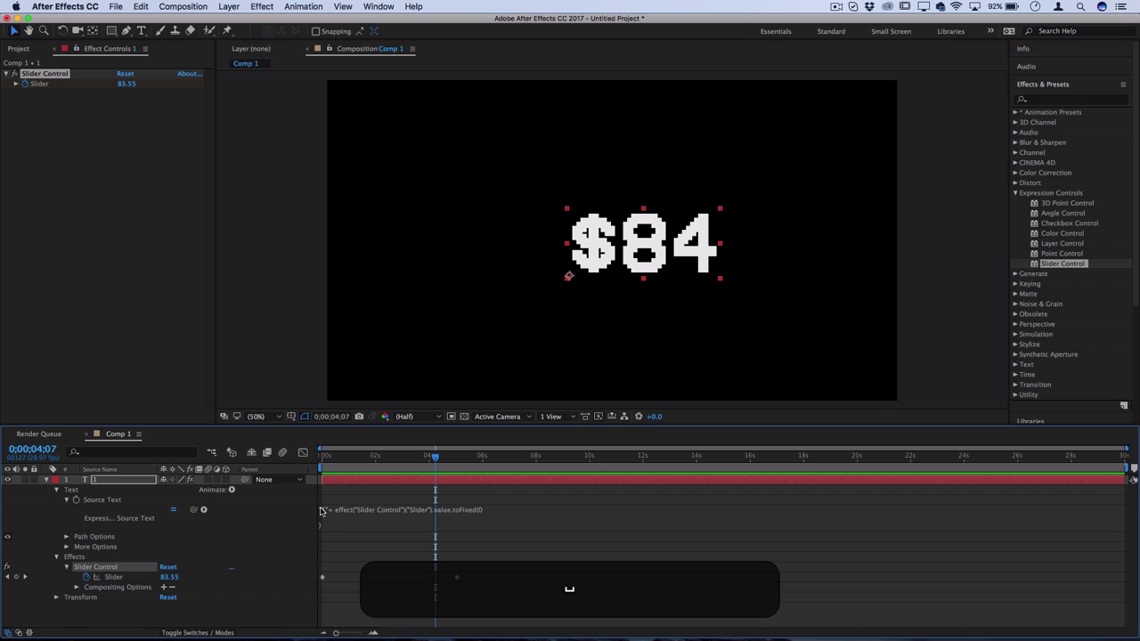
pyautogui.click(322, 511)
pyautogui.click(327, 509)
pyautogui.press('Right')
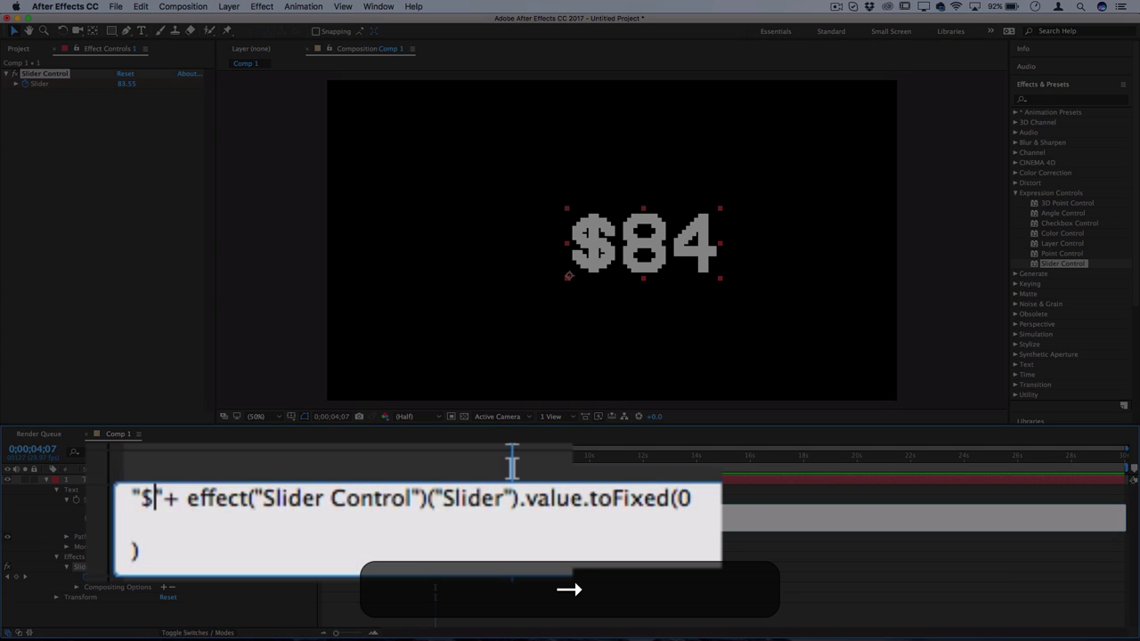
pyautogui.press('BackSpace')
pyautogui.hotkey('shift', 'BackSpace')
pyautogui.write('%')
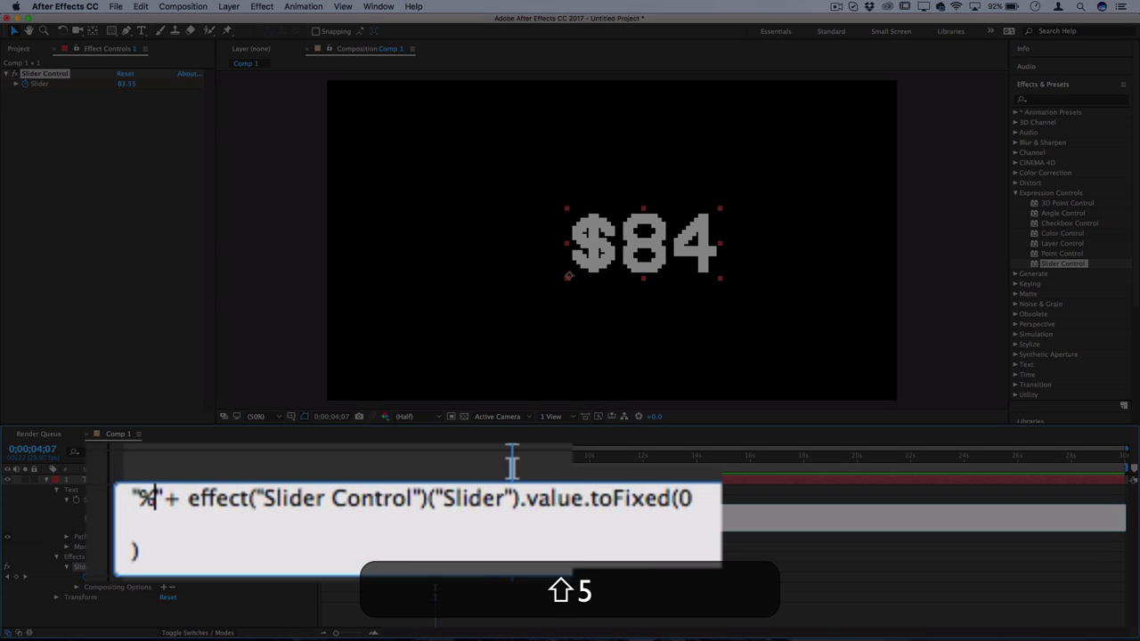
pyautogui.hotkey('shift', 'BackSpace')
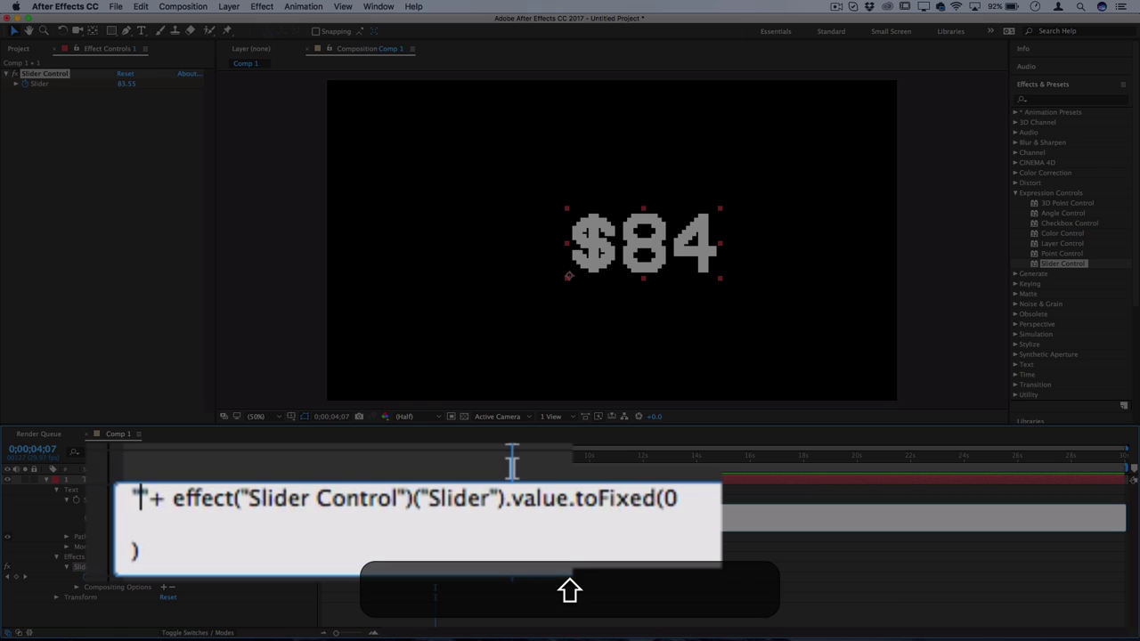
pyautogui.write('Likes')
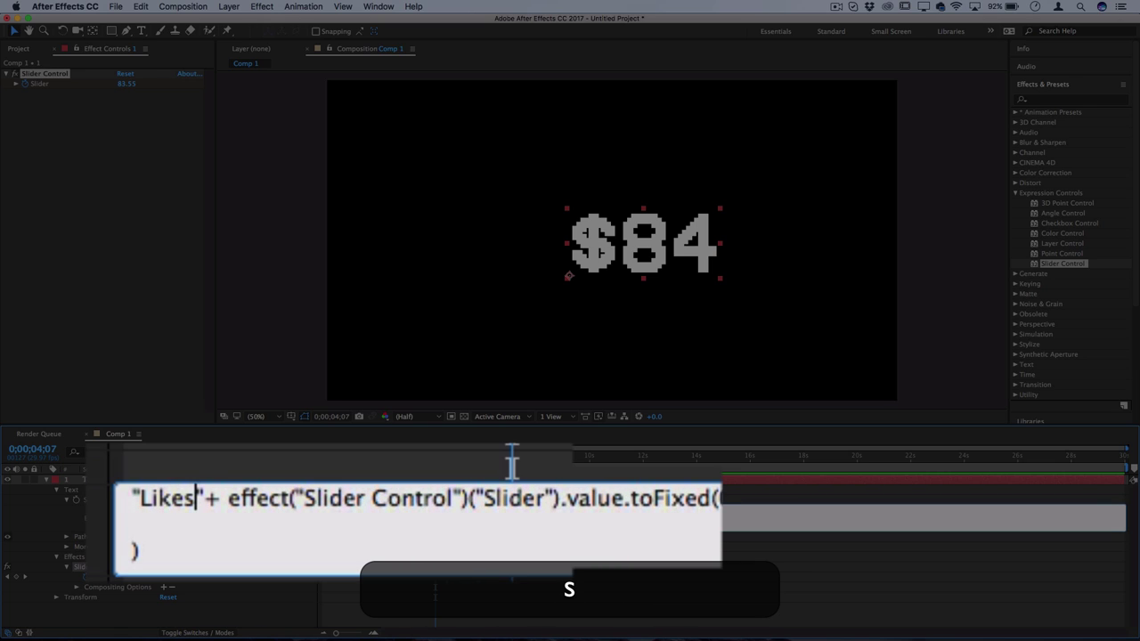
pyautogui.write('=')
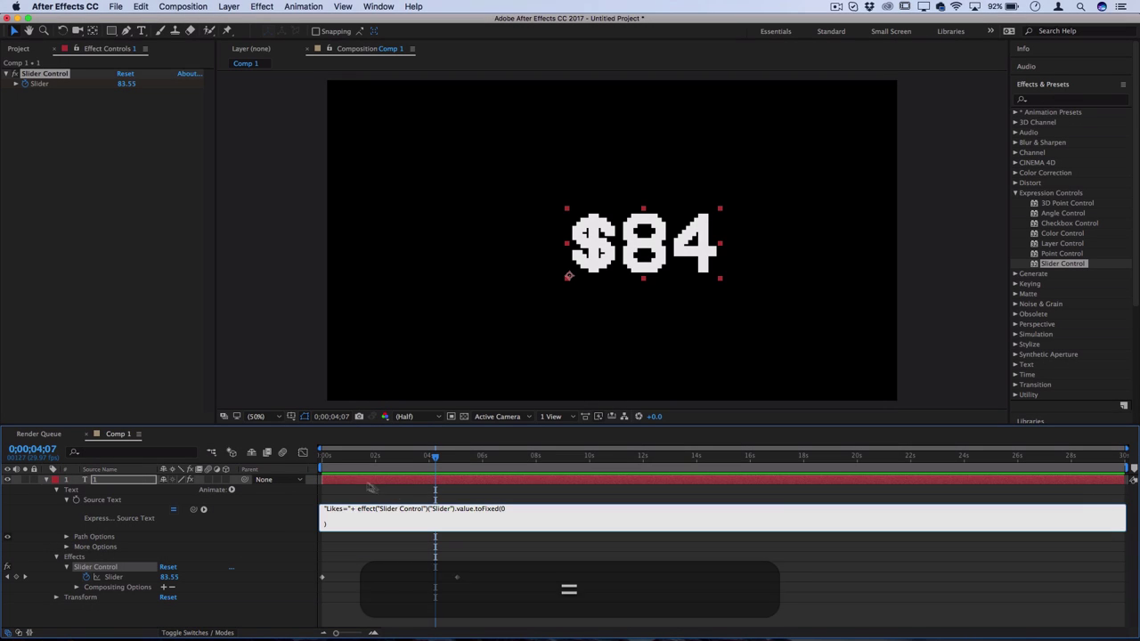
# Commit the Likes= expression and move the Likes=0 text toward the comp centre.
pyautogui.click(720, 239)
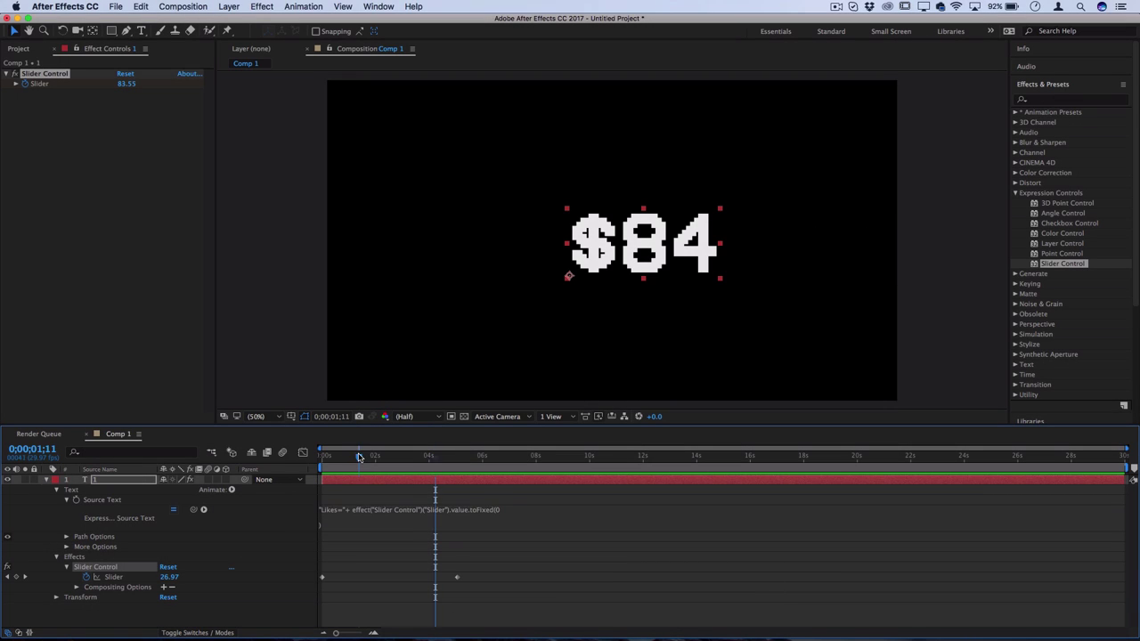
pyautogui.press('Home')
pyautogui.moveTo(719, 238); pyautogui.dragTo(606, 233)
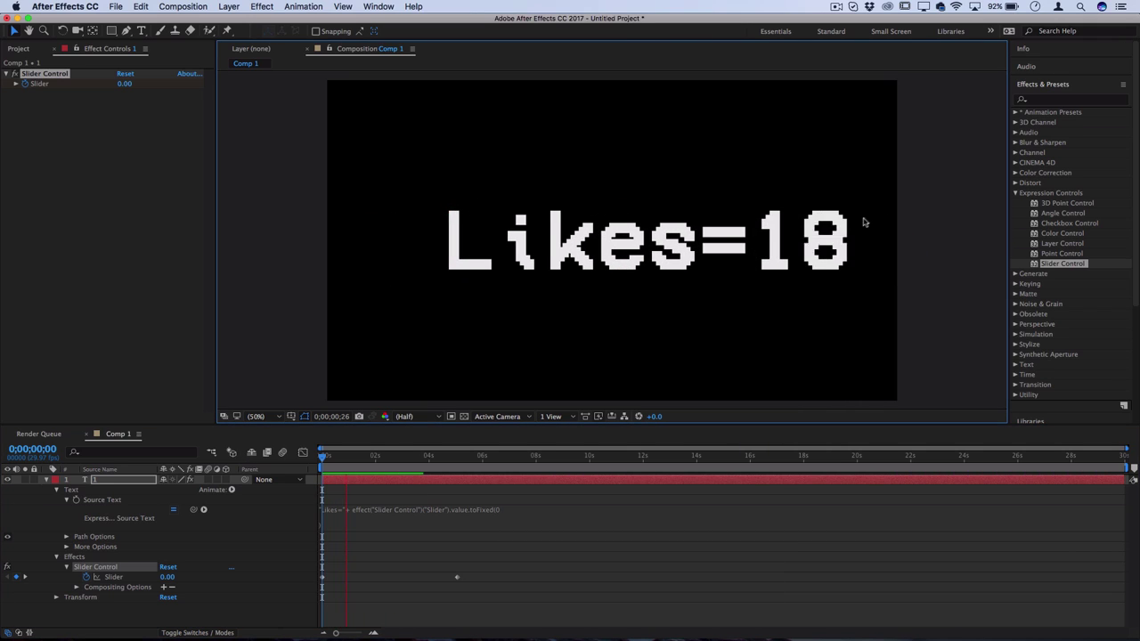
pyautogui.press('space')
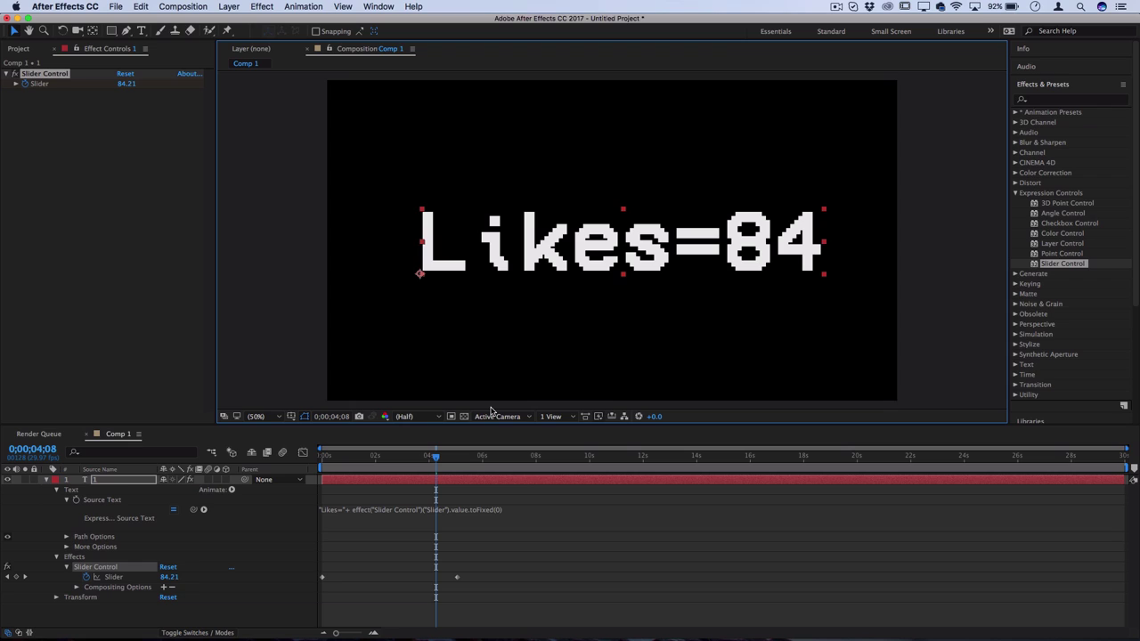
# Change the "Likes=" prefix back to "$" and remove the stray line break.
pyautogui.click(342, 510)
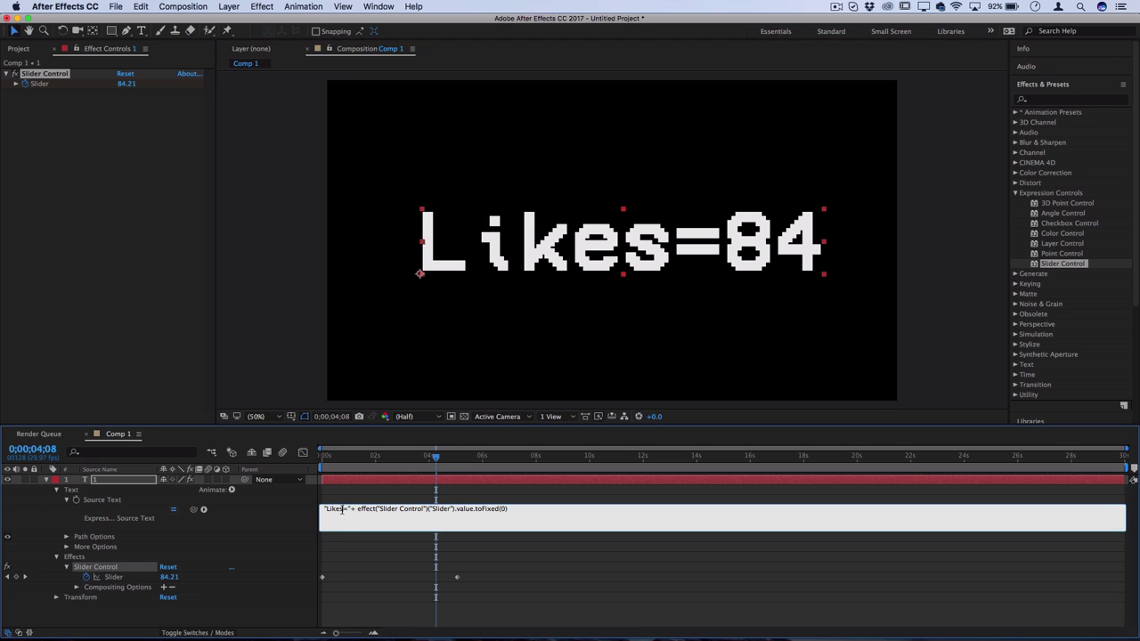
pyautogui.doubleClick(345, 510)
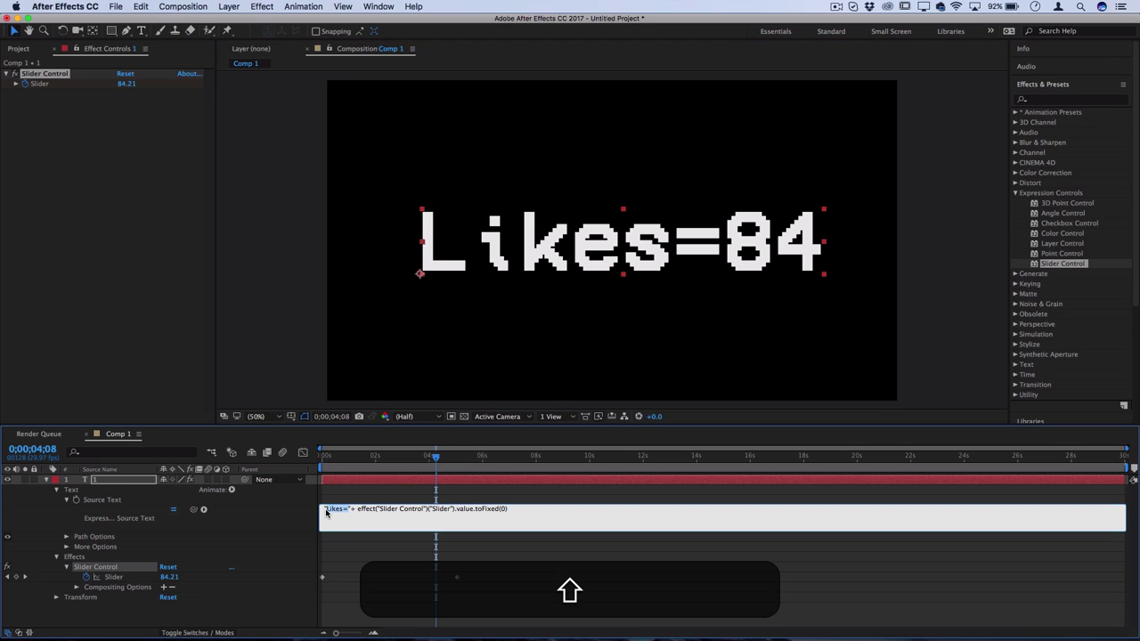
pyautogui.write('$')
pyautogui.press('Return')
pyautogui.press('BackSpace')
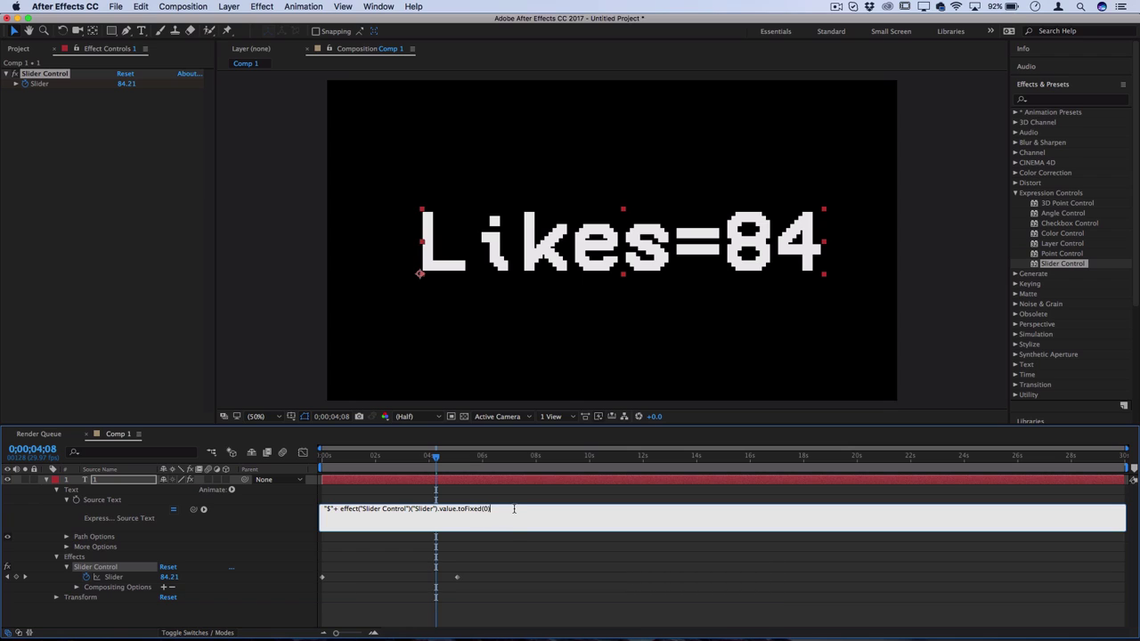
pyautogui.click(431, 456)
# Centre the counter horizontally in the comp using the Align panel.
pyautogui.click(1048, 85)
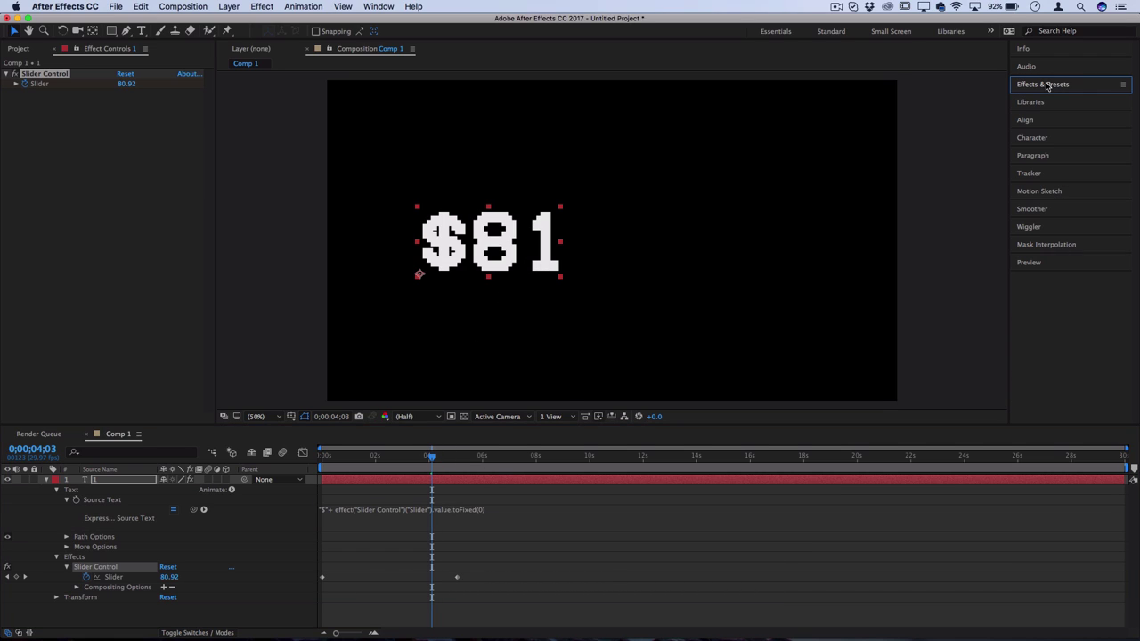
pyautogui.click(1026, 119)
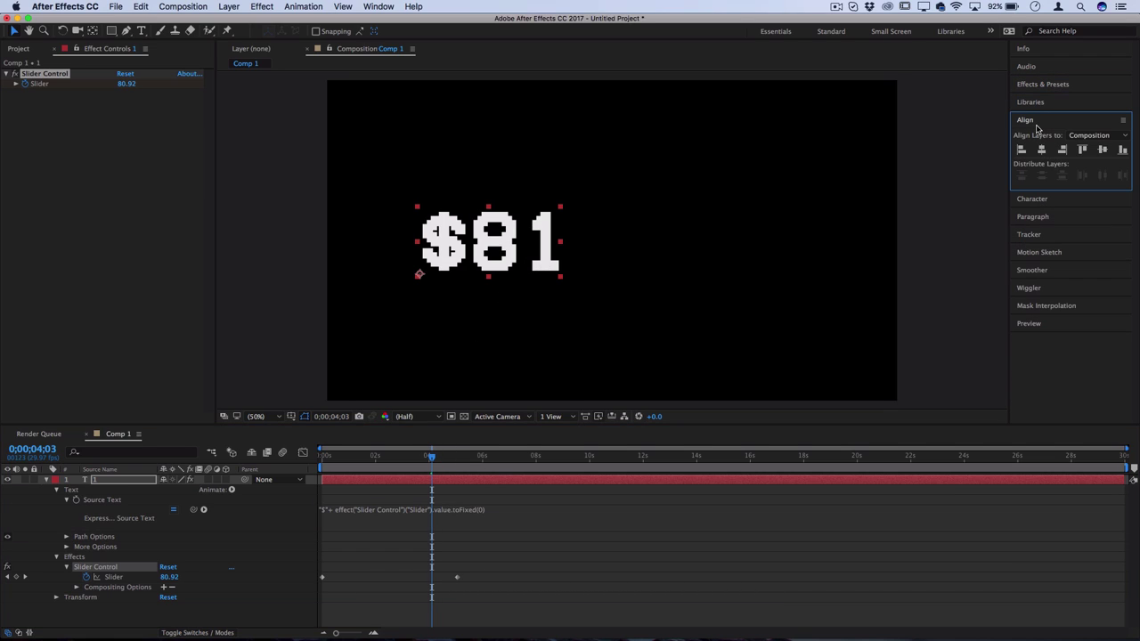
pyautogui.click(1041, 151)
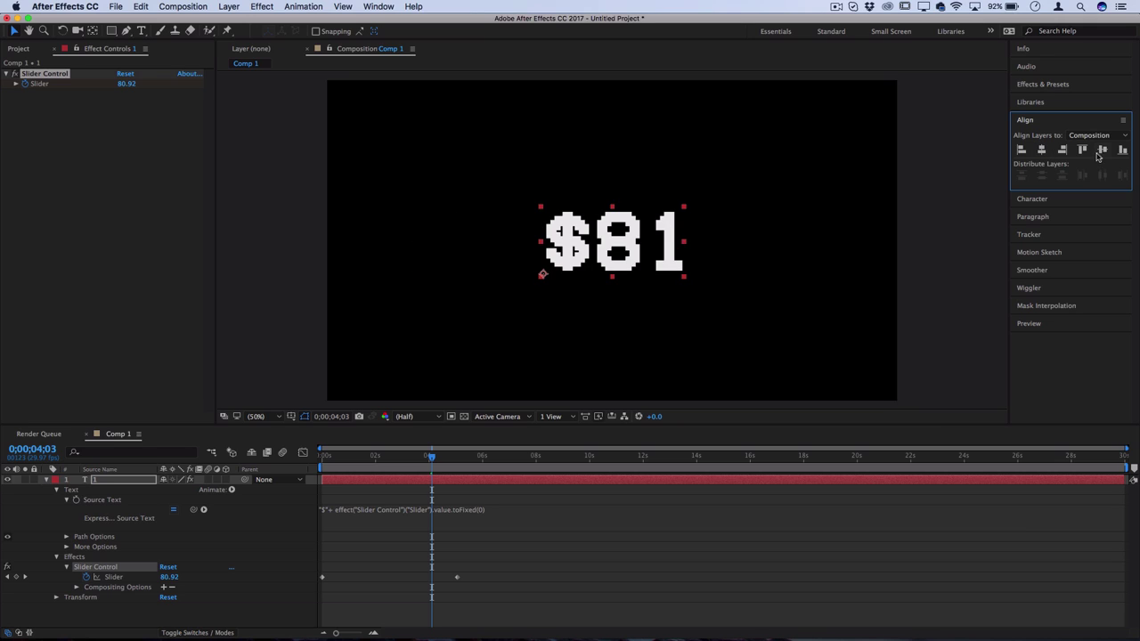
pyautogui.click(1022, 151)
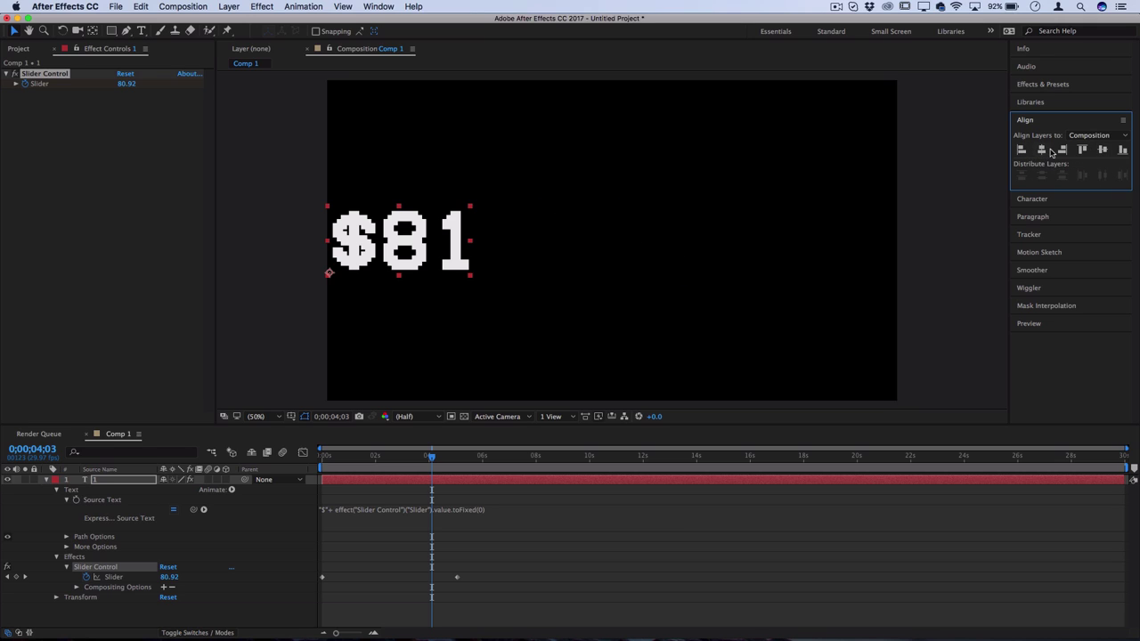
pyautogui.click(1062, 151)
pyautogui.click(1041, 151)
# Return to the timeline start and preview the counter from $0.
pyautogui.click(290, 459)
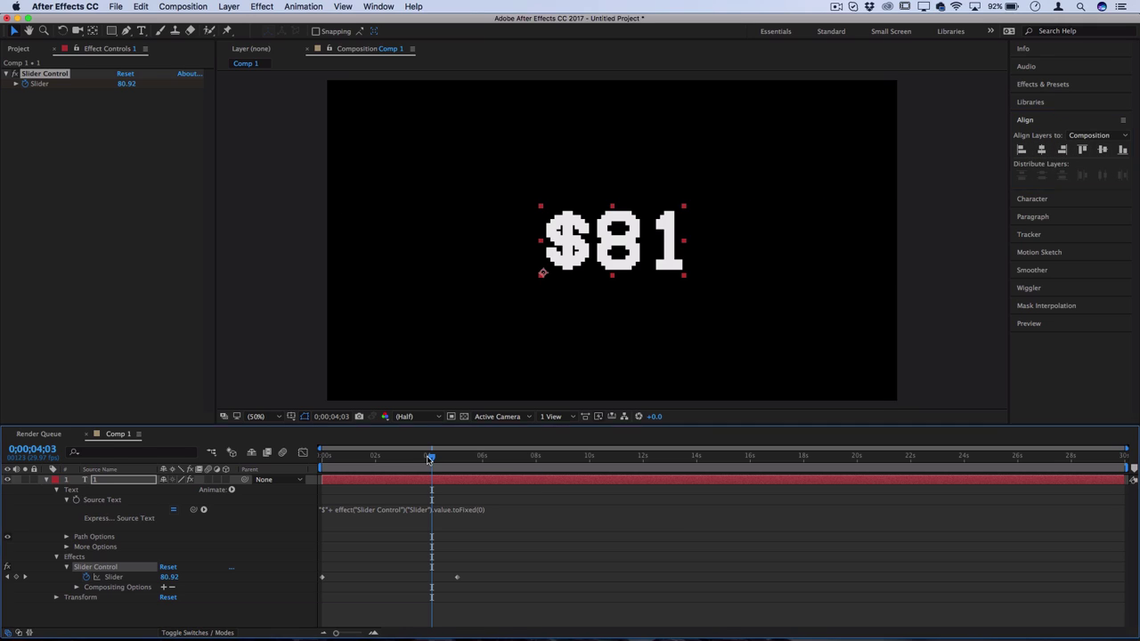
pyautogui.press('Home')
pyautogui.press('space')
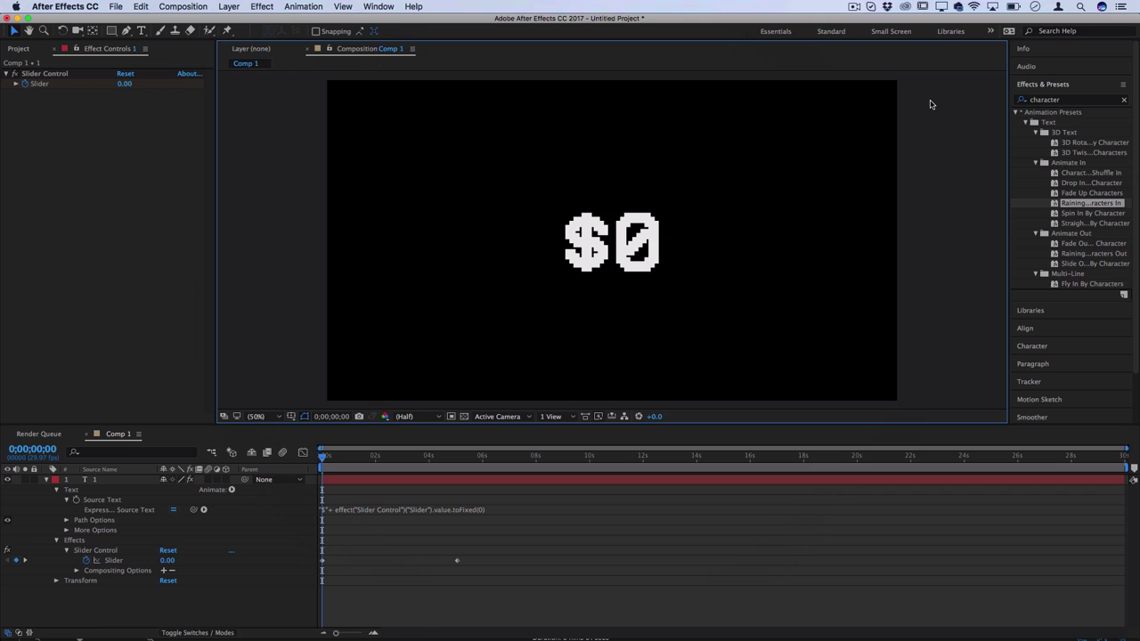
# Add an RGB Fill Color animator to the counter text and set it to white (FFFFFF).
pyautogui.click(82, 491)
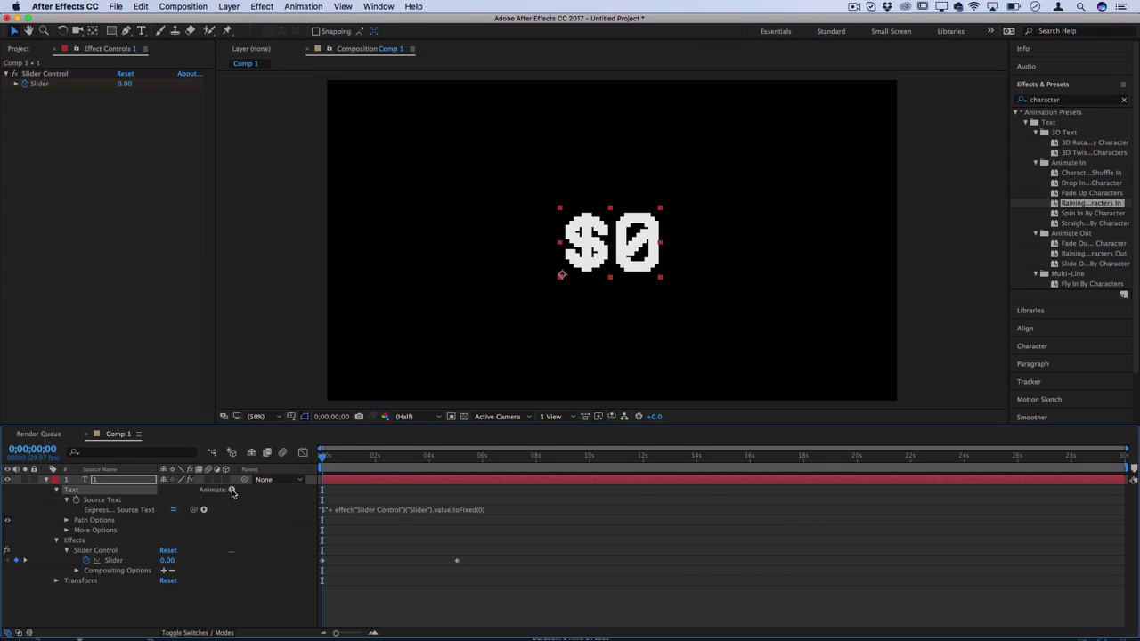
pyautogui.click(231, 490)
pyautogui.moveTo(276, 519)
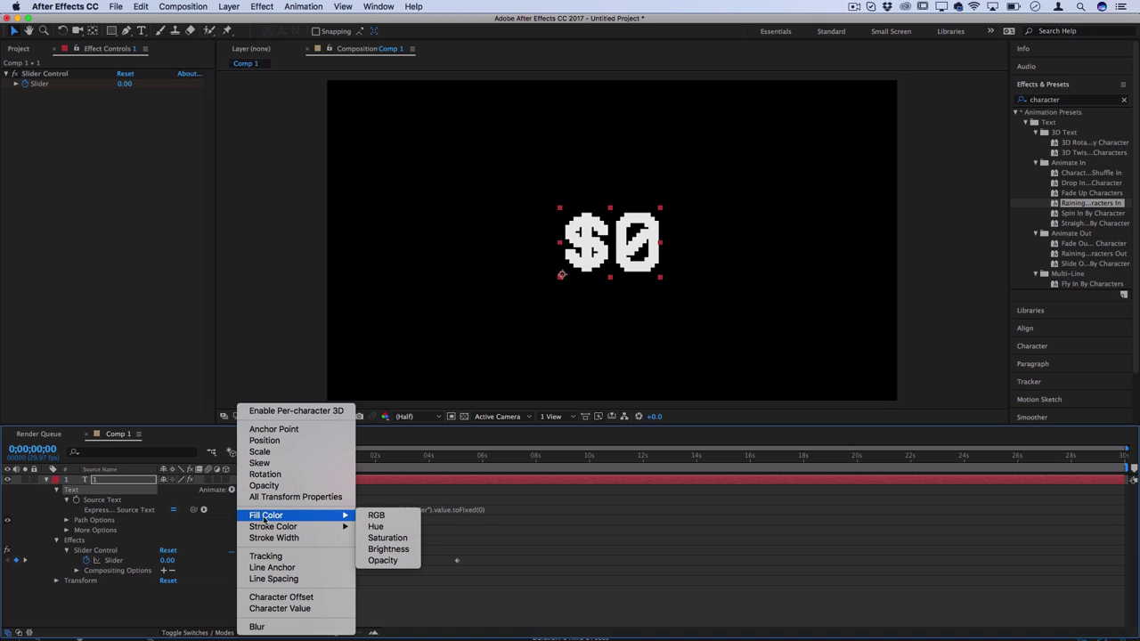
pyautogui.click(371, 518)
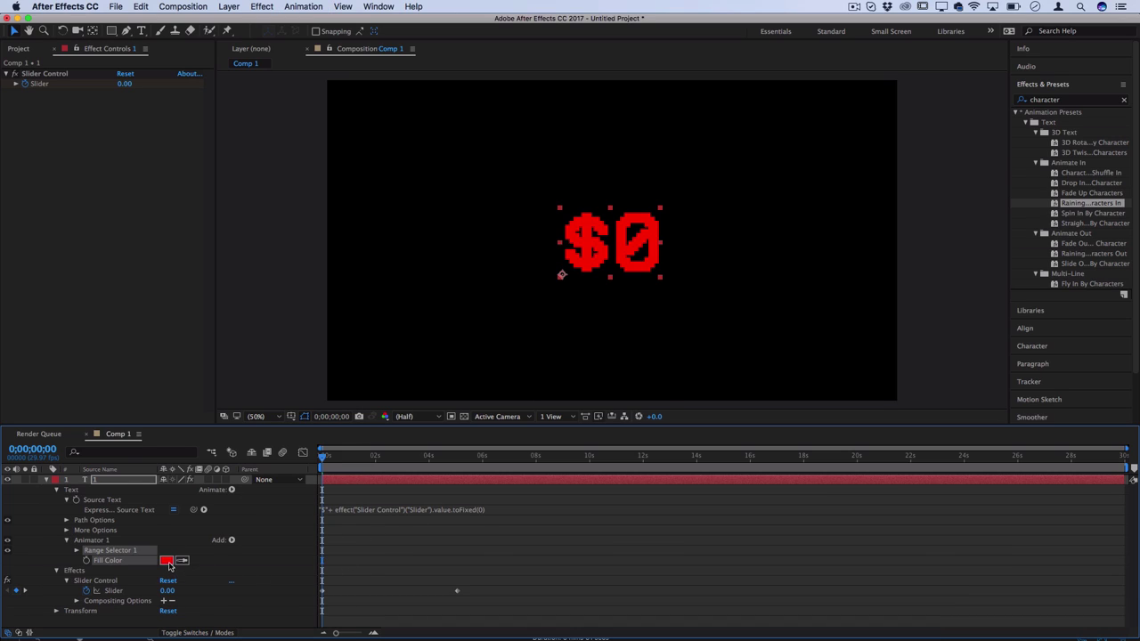
pyautogui.click(168, 562)
pyautogui.moveTo(468, 311); pyautogui.dragTo(332, 219)
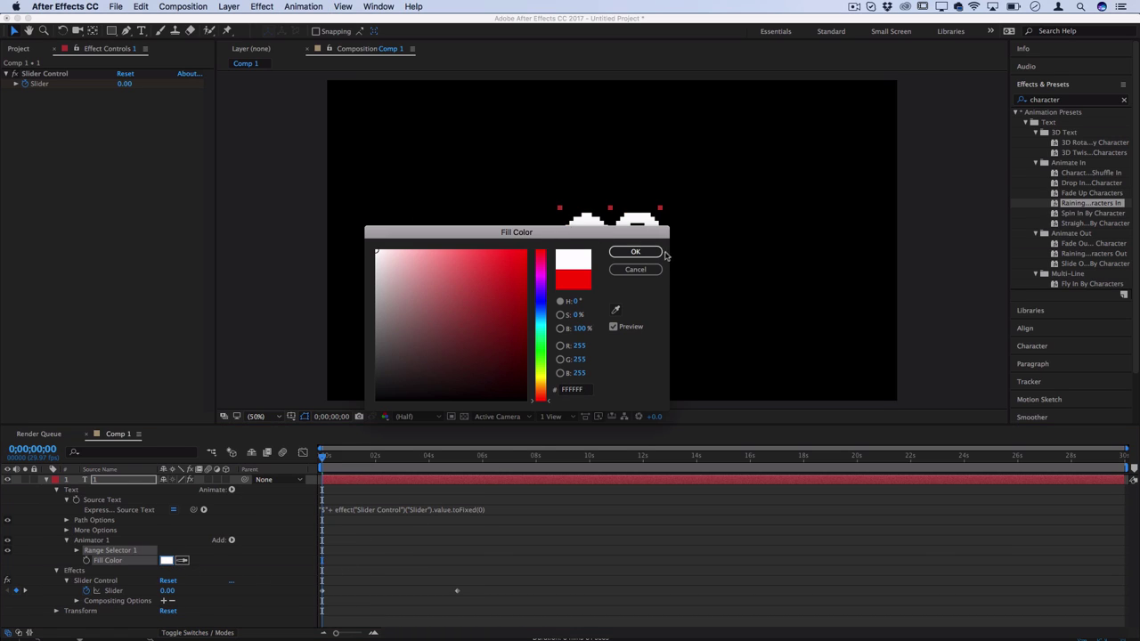
pyautogui.click(657, 253)
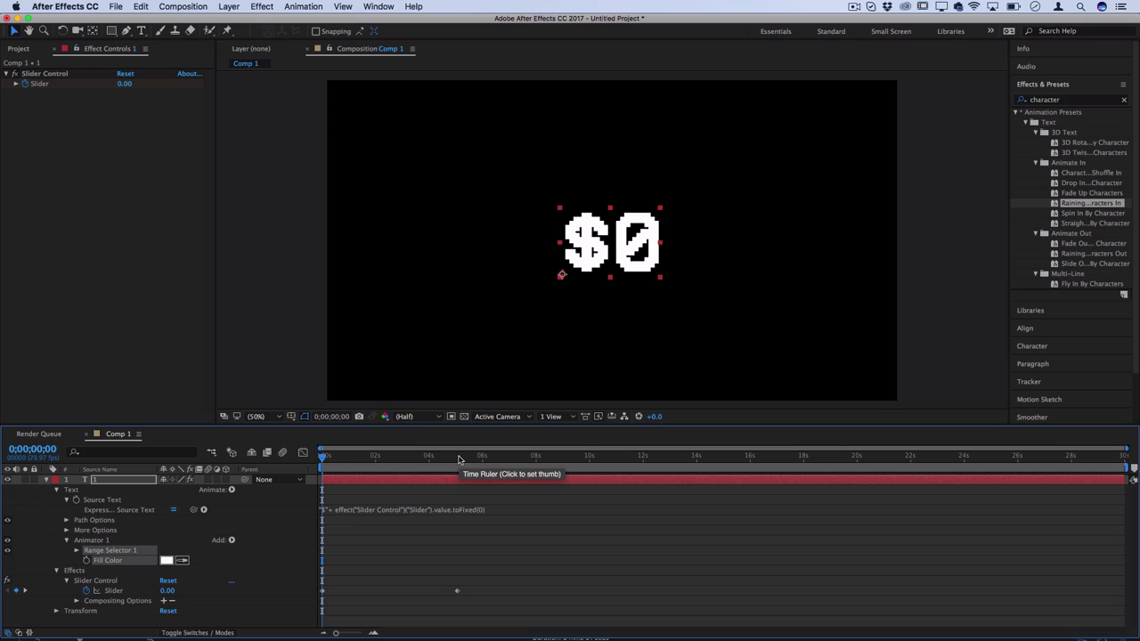
# Keyframe Fill Color white at 0 s and green (37FF00) at 5:02, then scrub back to the start.
pyautogui.click(86, 560)
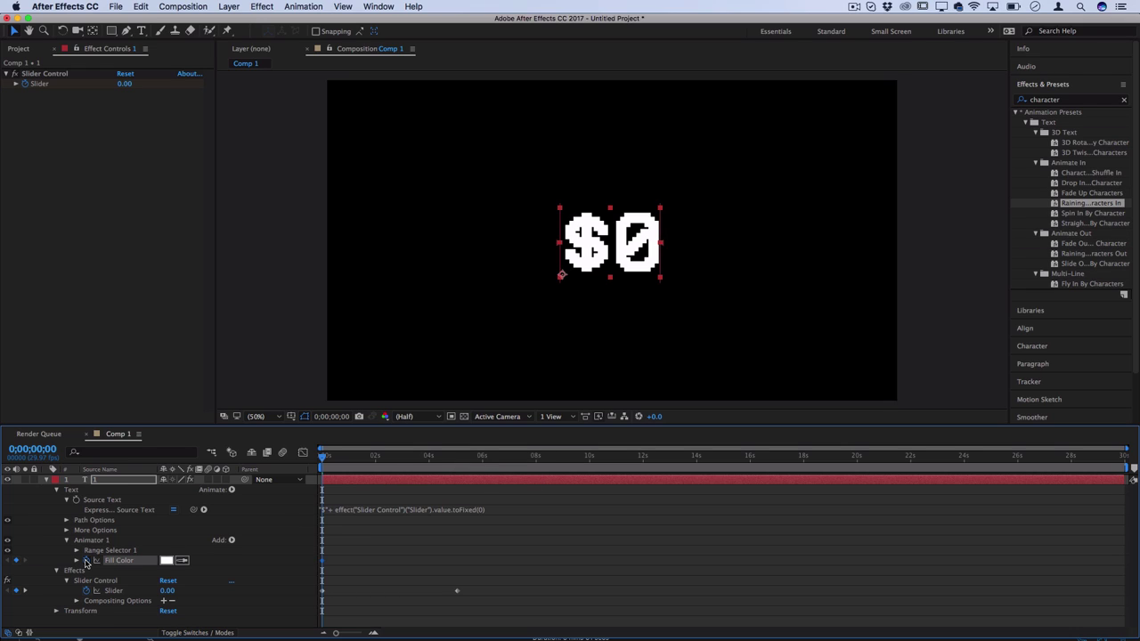
pyautogui.moveTo(424, 466); pyautogui.dragTo(458, 458)
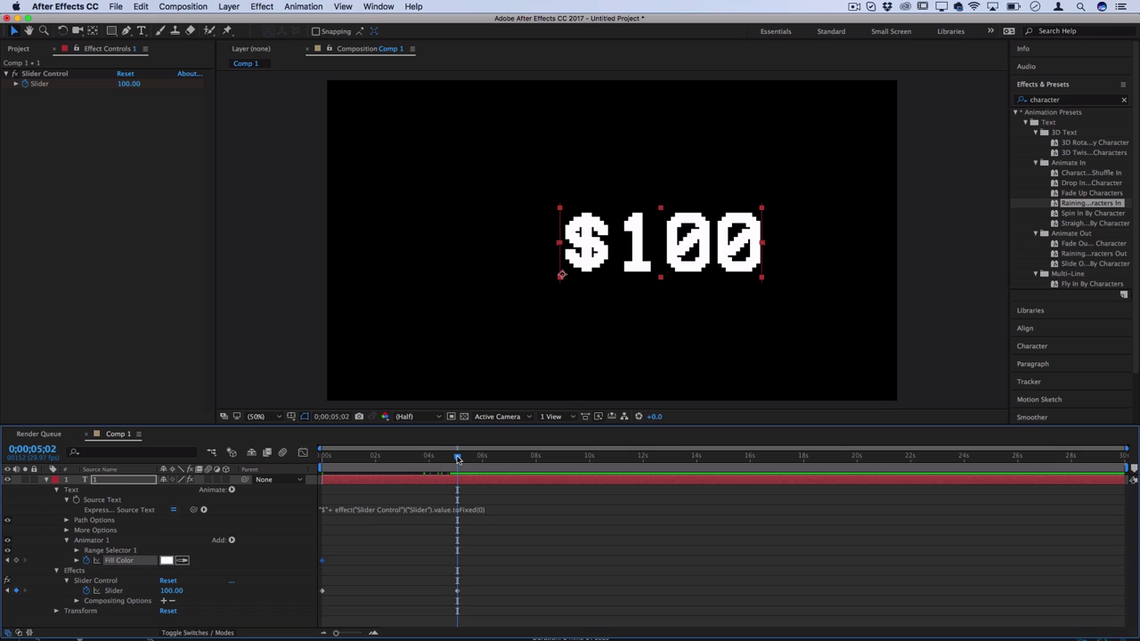
pyautogui.click(166, 560)
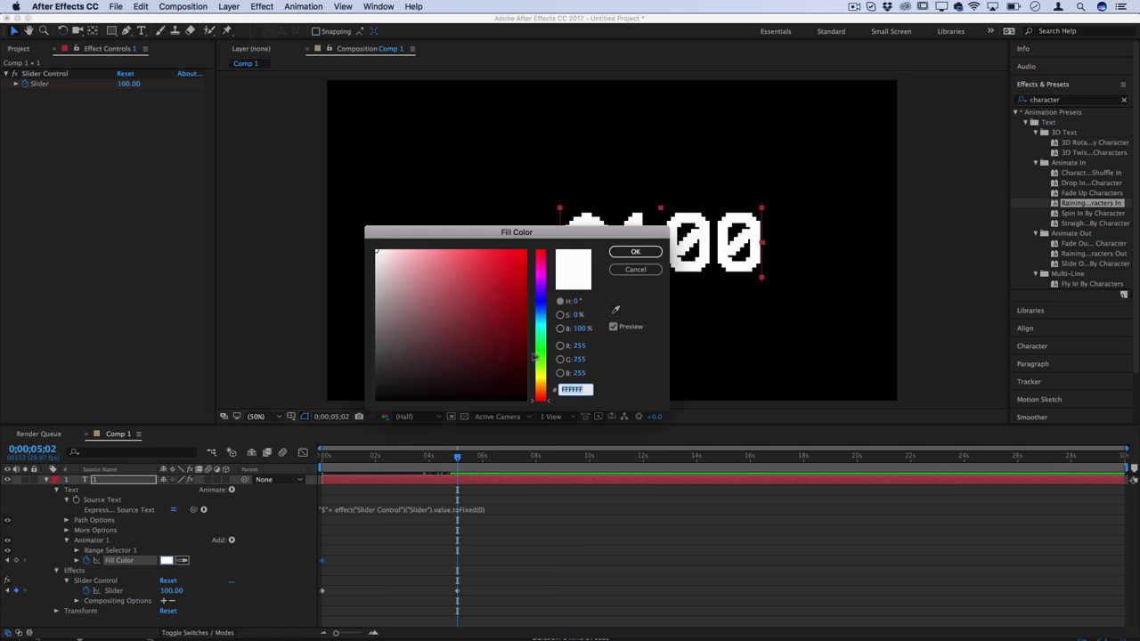
pyautogui.click(539, 356)
pyautogui.click(522, 254)
pyautogui.click(635, 251)
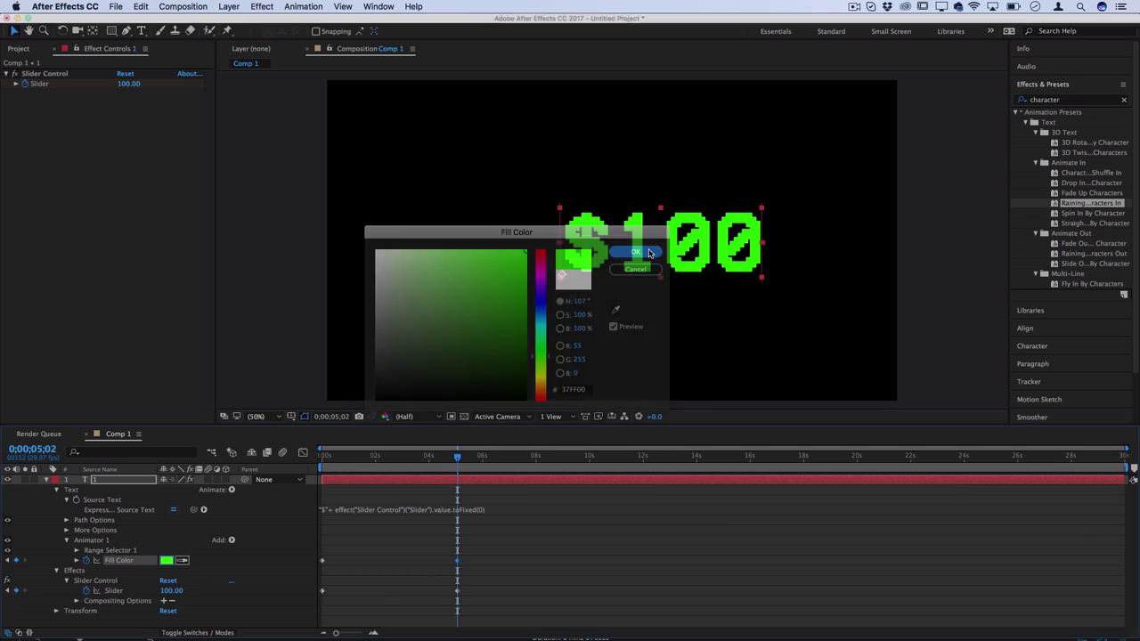
pyautogui.click(443, 457)
pyautogui.moveTo(443, 458); pyautogui.dragTo(288, 456)
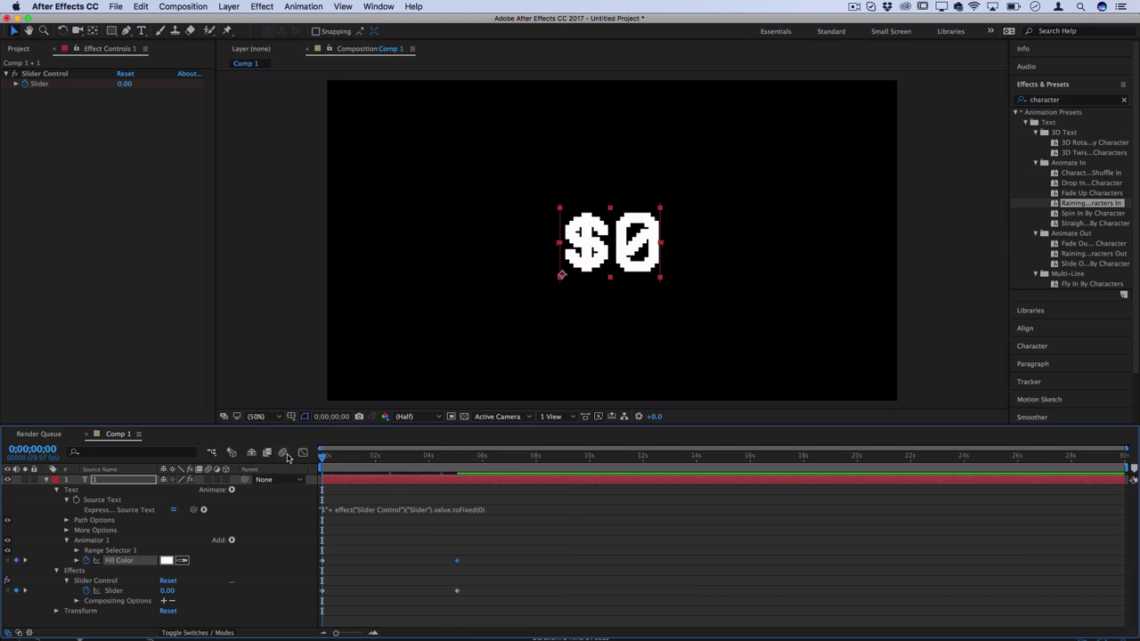
pyautogui.press('space')
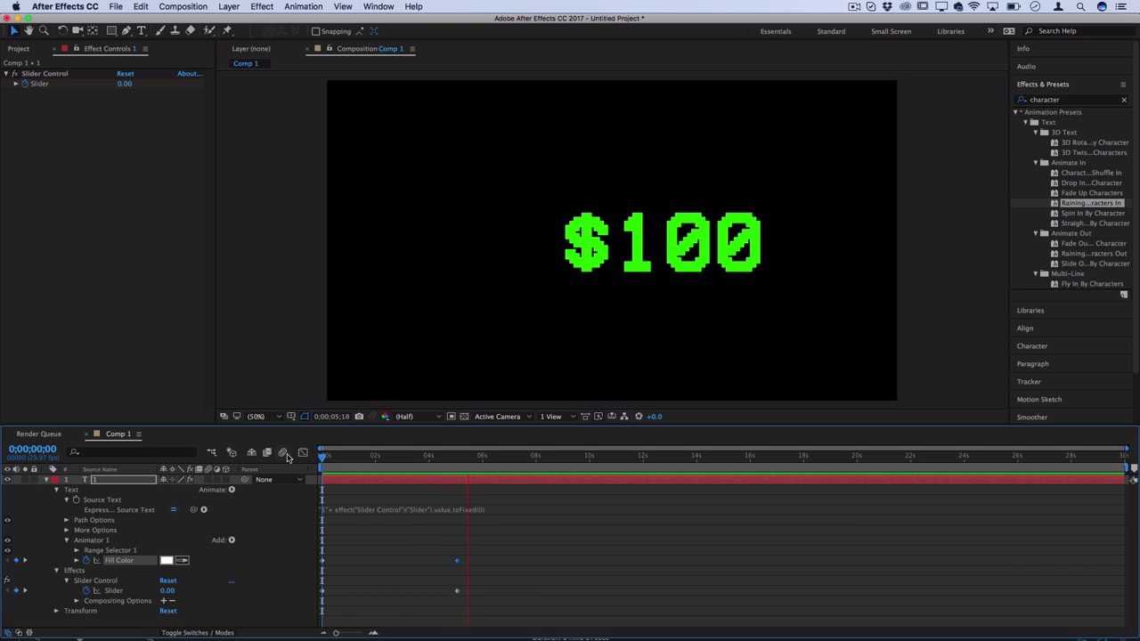
pyautogui.press('space')
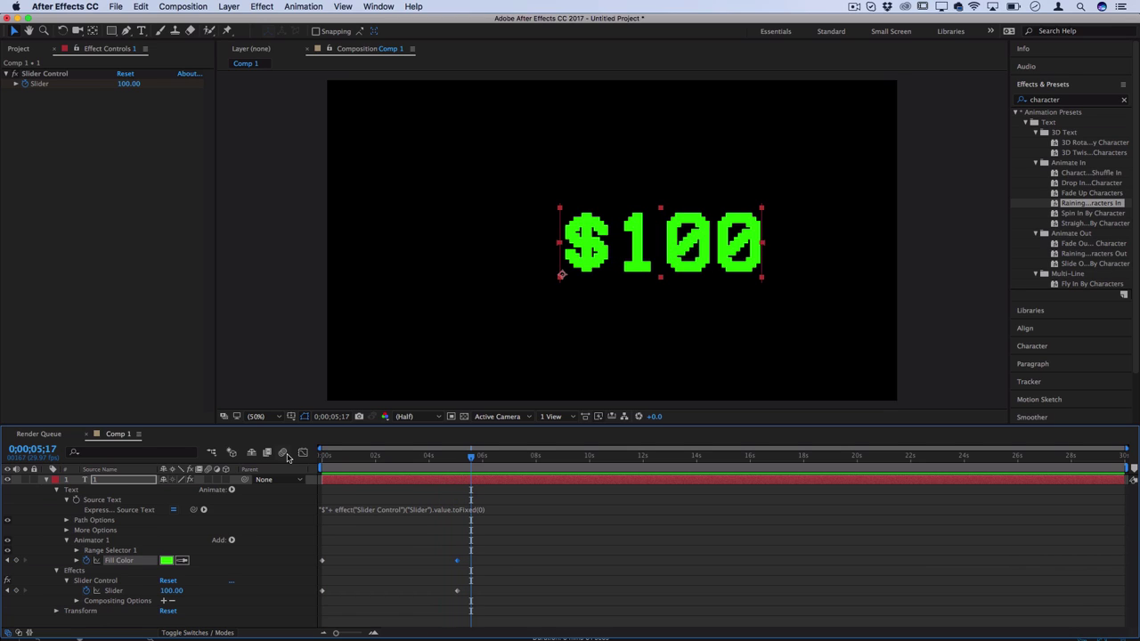